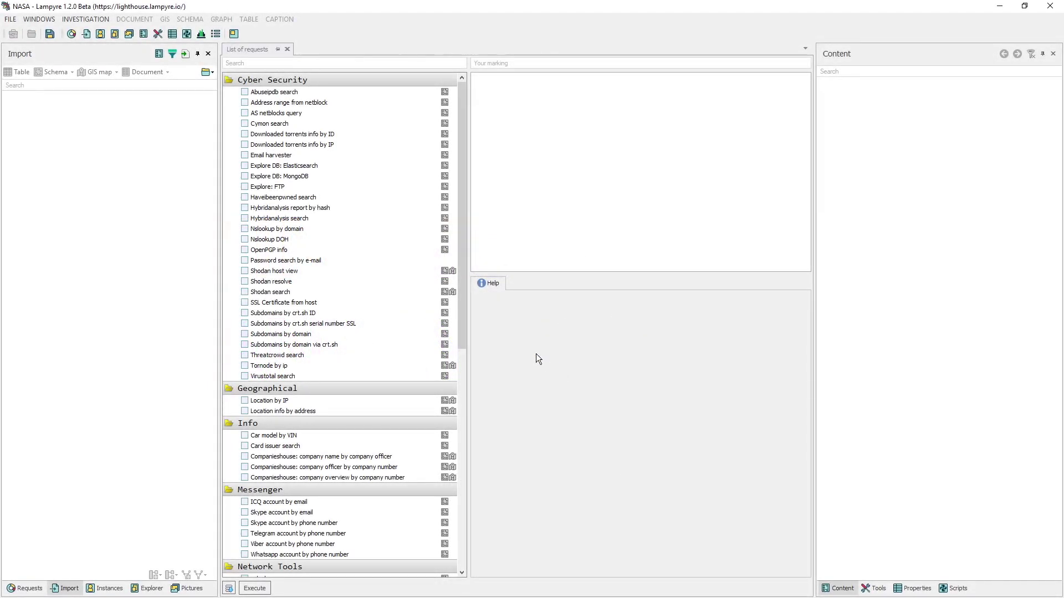
# - Upload all_contracts_prime_transactions.csv from Downloads, bringing its 26,700 rows into the NASA investigation
pyautogui.click(207, 72)
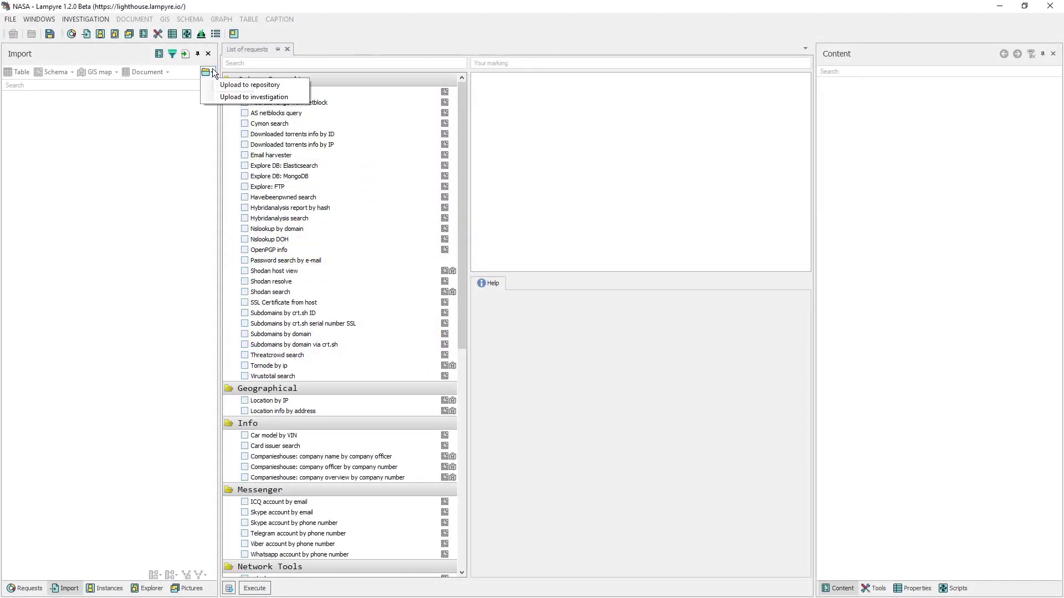
pyautogui.click(223, 97)
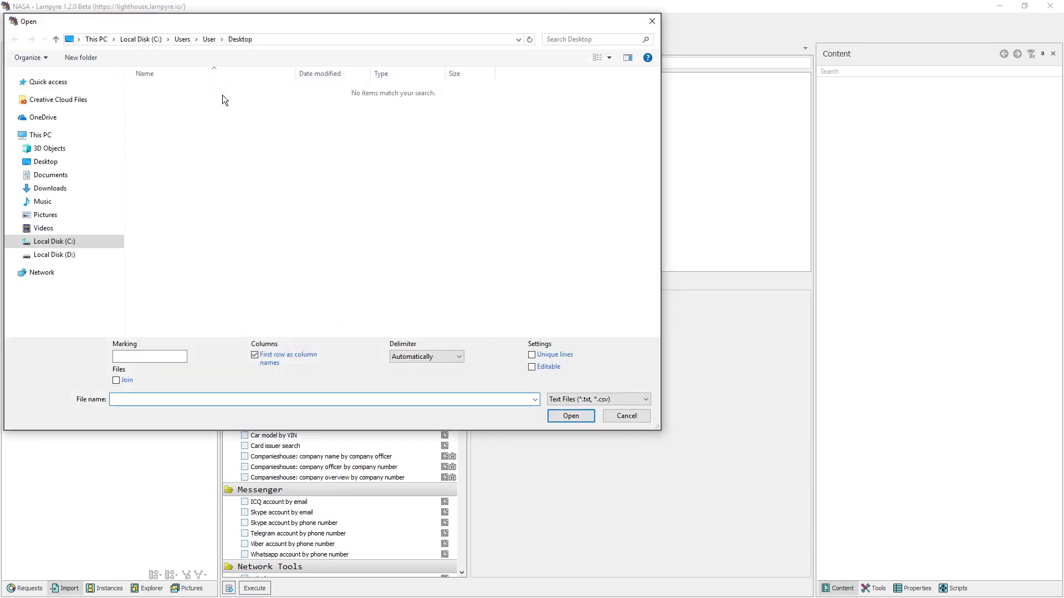
pyautogui.click(78, 186)
pyautogui.click(232, 143)
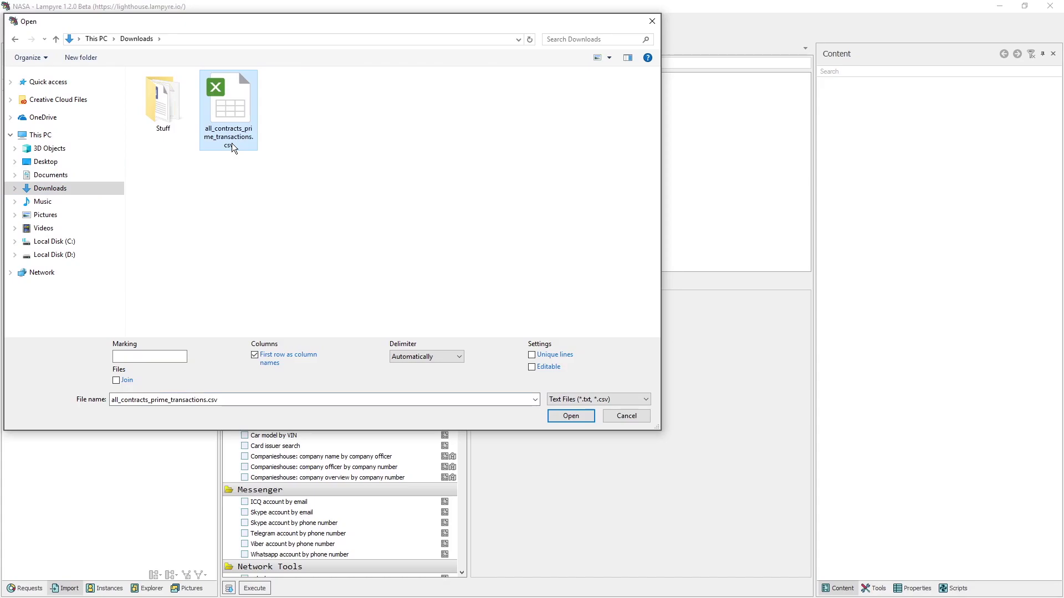
pyautogui.click(571, 417)
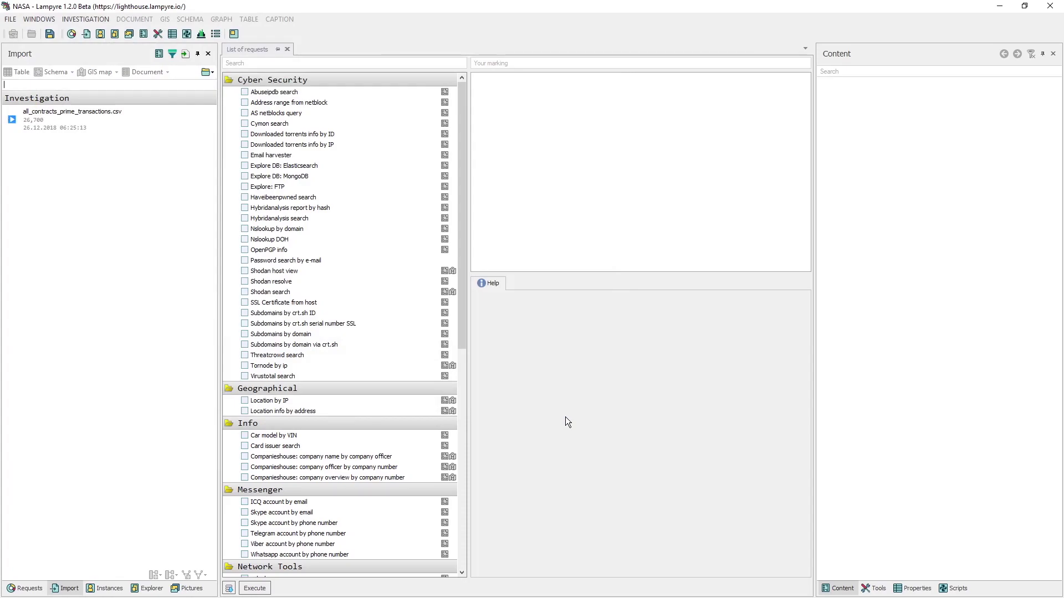
# - Open the contracts table, check awarding office values like NASA KENNEDY SPACE CENTER, then start a creation template
pyautogui.doubleClick(92, 116)
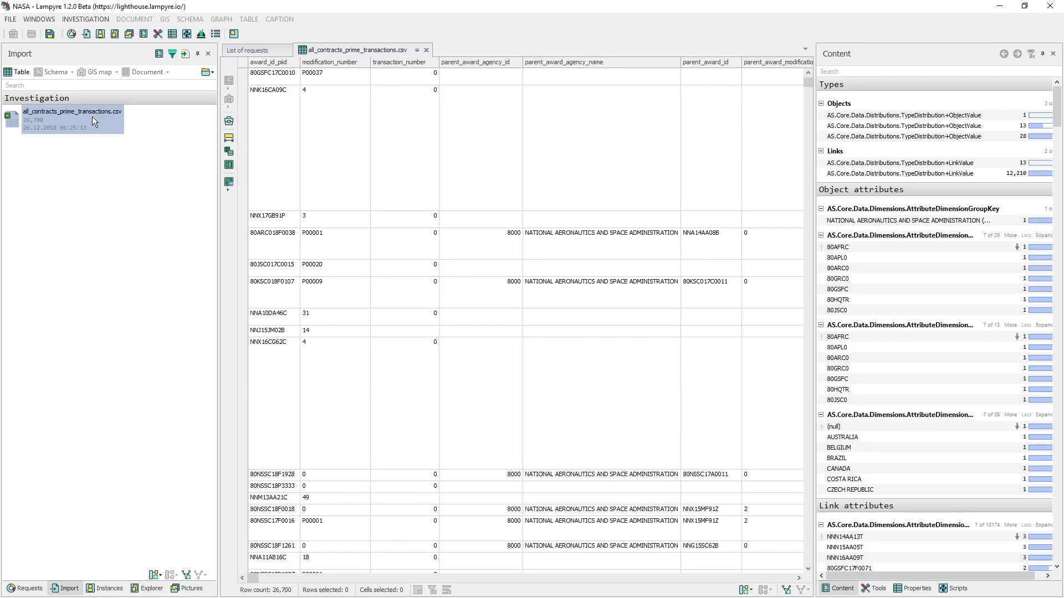
pyautogui.hscroll(5, 460, 243)
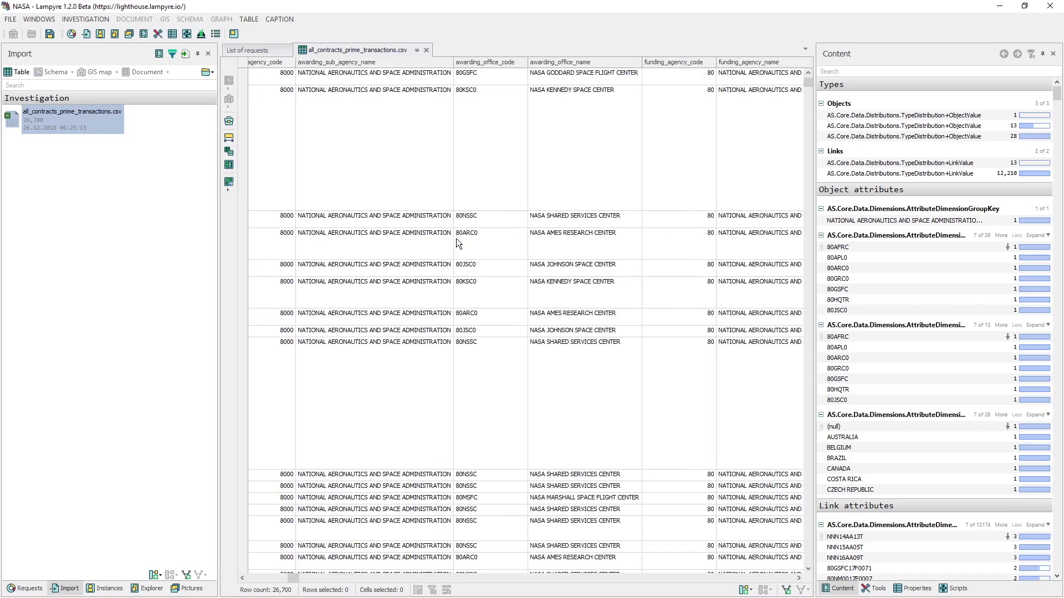
pyautogui.click(541, 168)
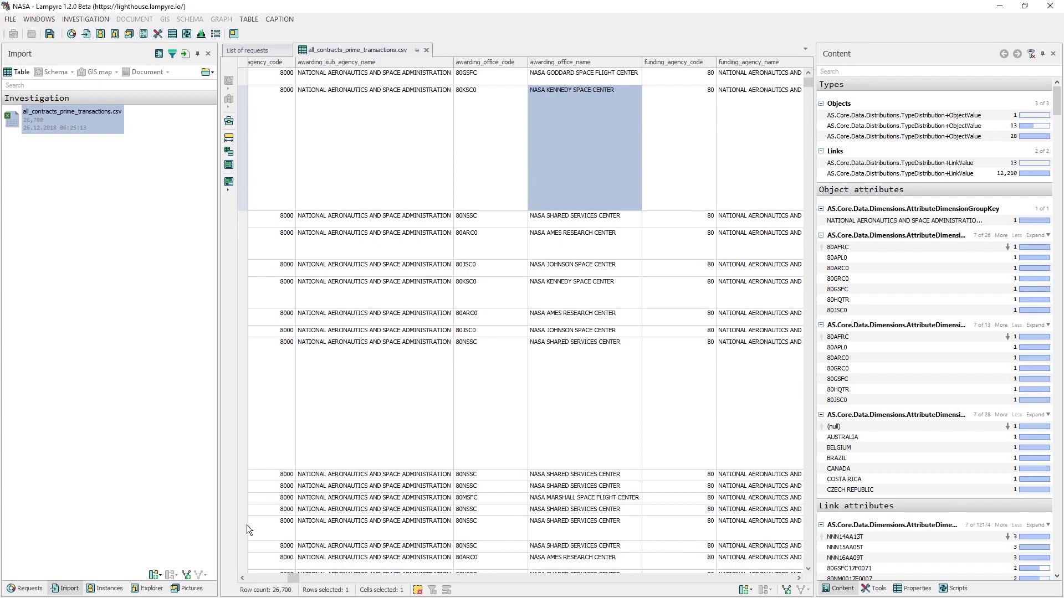
pyautogui.click(186, 576)
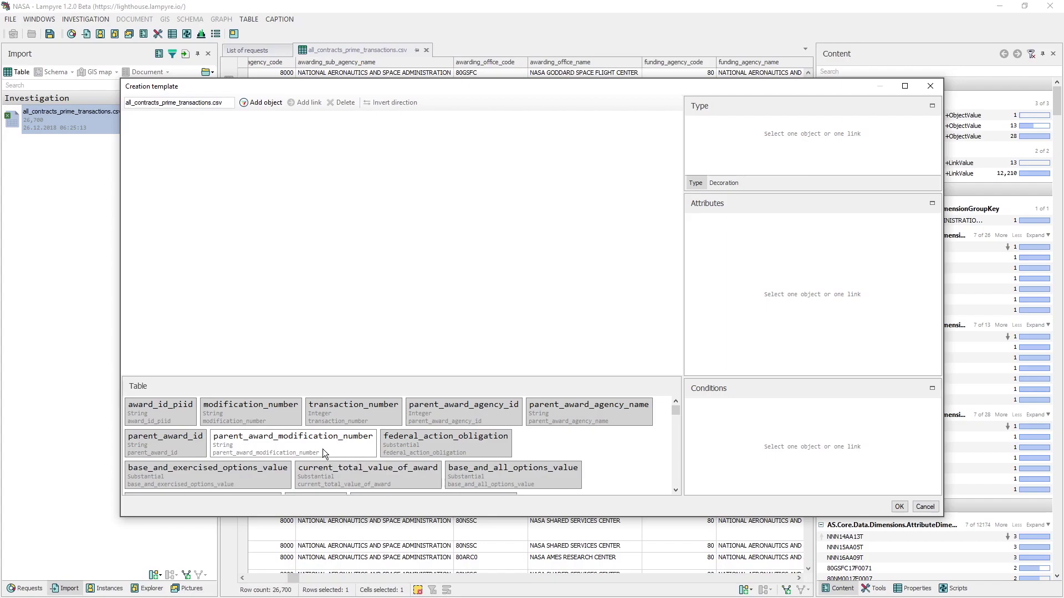
# - Add an Award agency object with the NASA.png icon, keyed on awarding_agency_name, placed upper left
pyautogui.click(281, 102)
pyautogui.write('Awa')
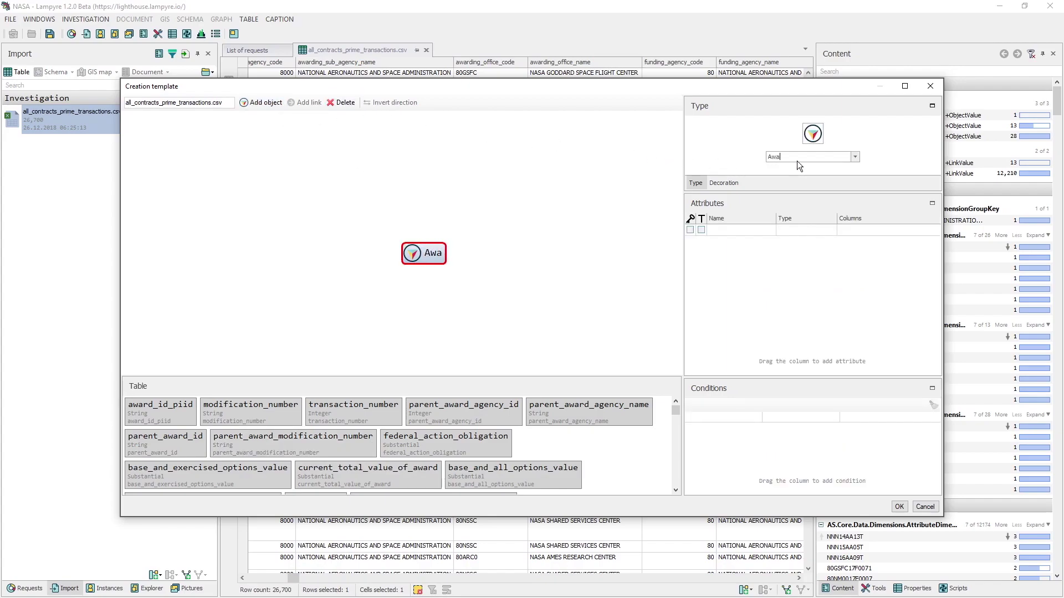
pyautogui.write('rd agency')
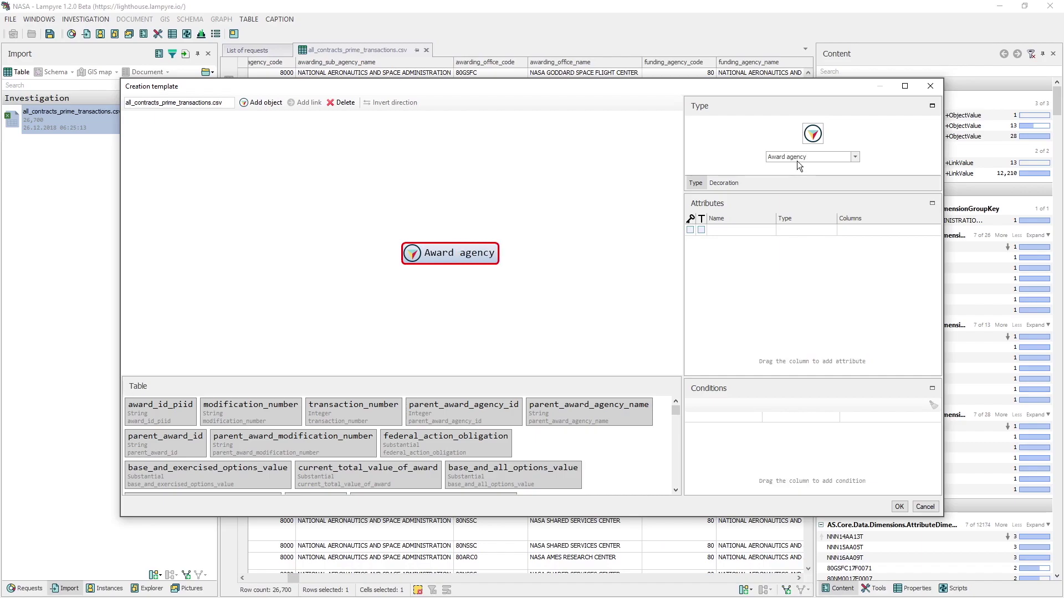
pyautogui.click(809, 141)
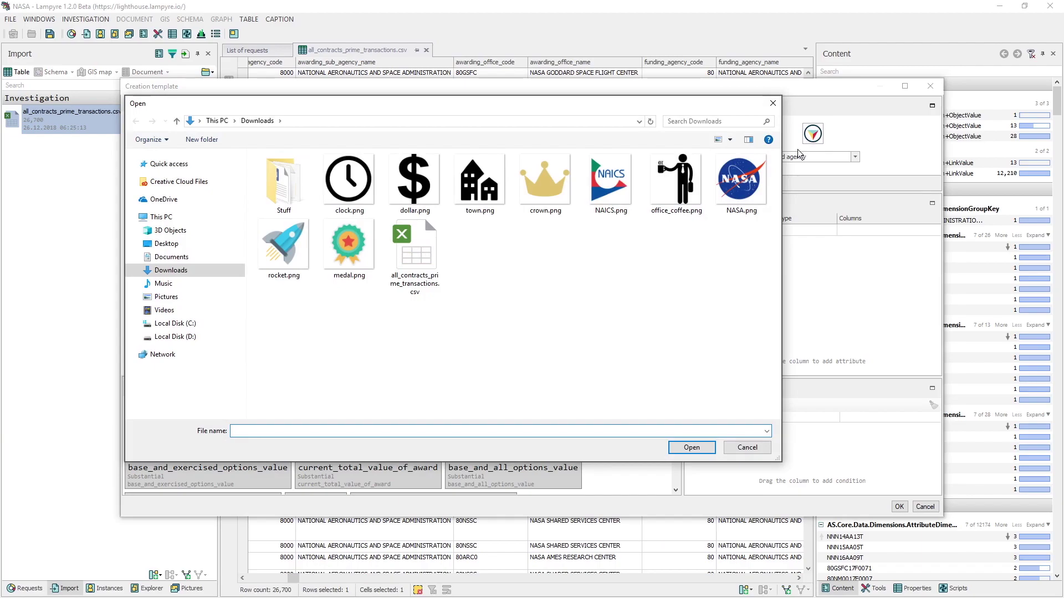
pyautogui.doubleClick(760, 182)
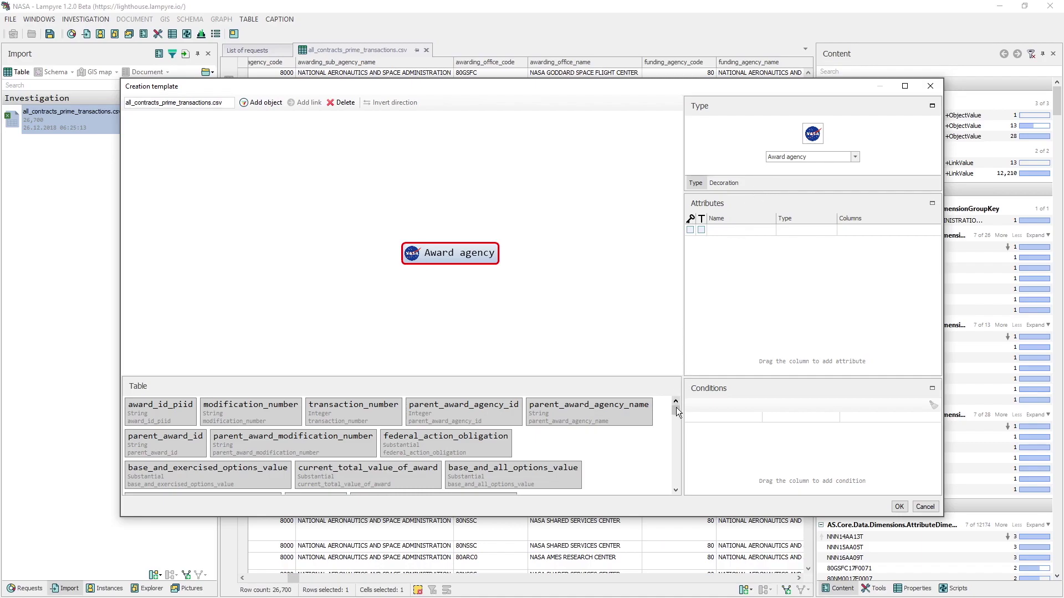
pyautogui.scroll(-3, 675, 410)
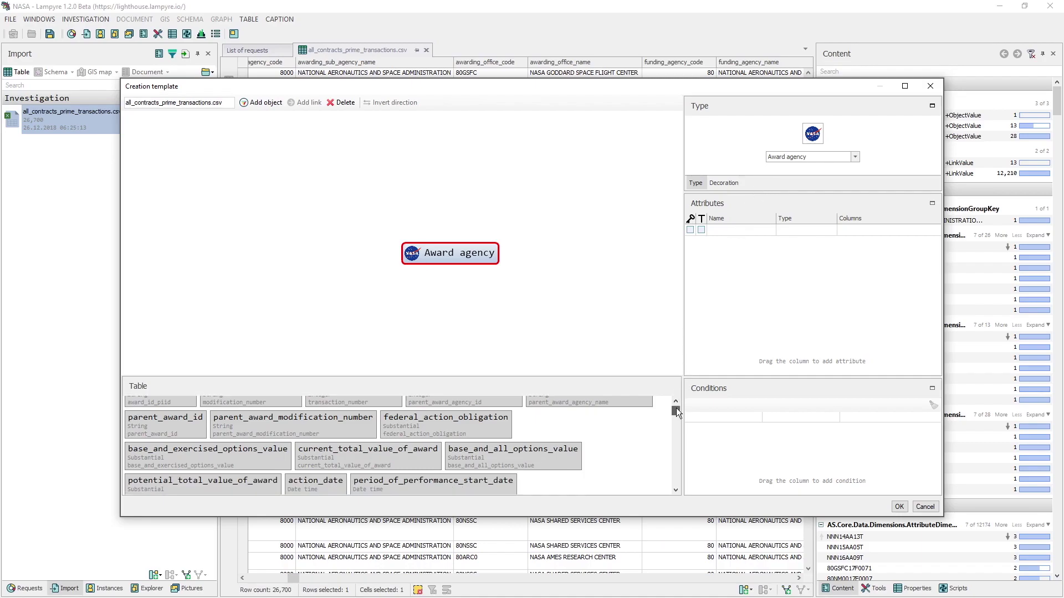
pyautogui.scroll(-1, 676, 410)
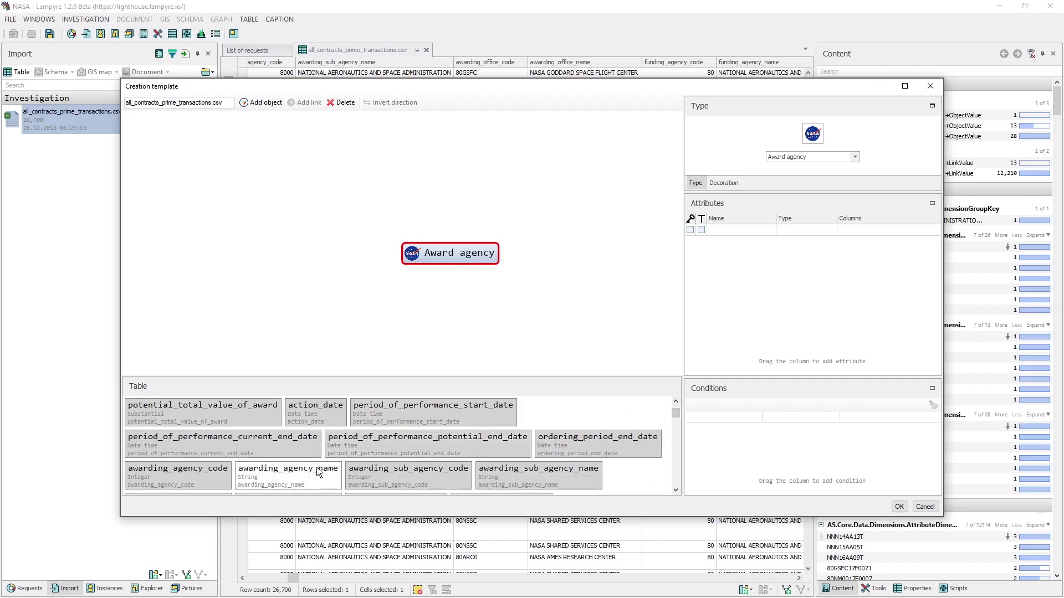
pyautogui.moveTo(316, 467); pyautogui.dragTo(427, 255)
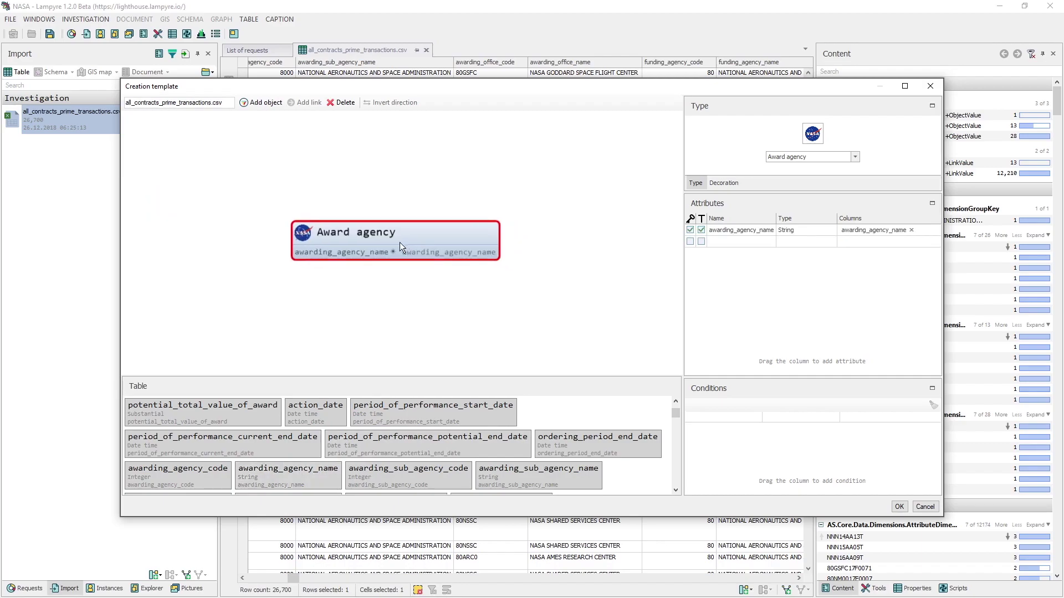
pyautogui.moveTo(395, 241); pyautogui.dragTo(290, 188)
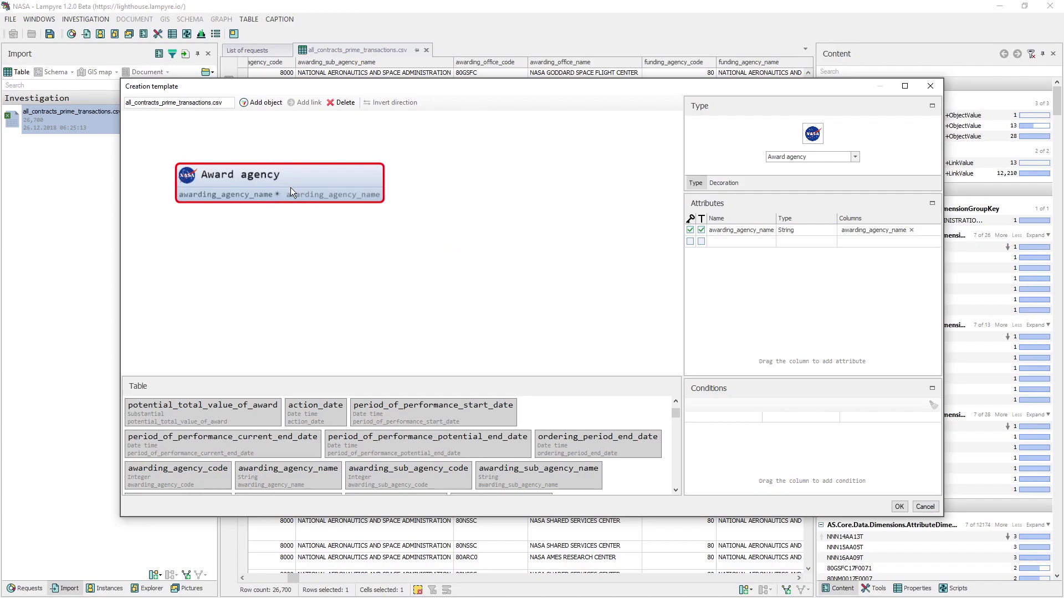
# - Add an Office object with a rocket icon, keyed on awarding_office_code, with awarding_office_name as a non-key attribute
pyautogui.click(258, 102)
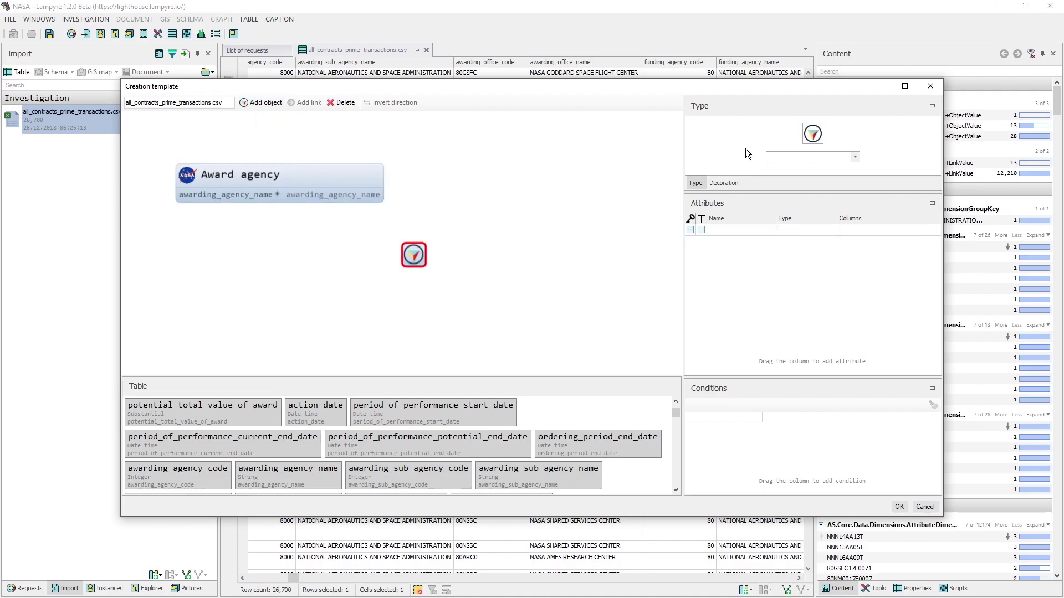
pyautogui.write('Office')
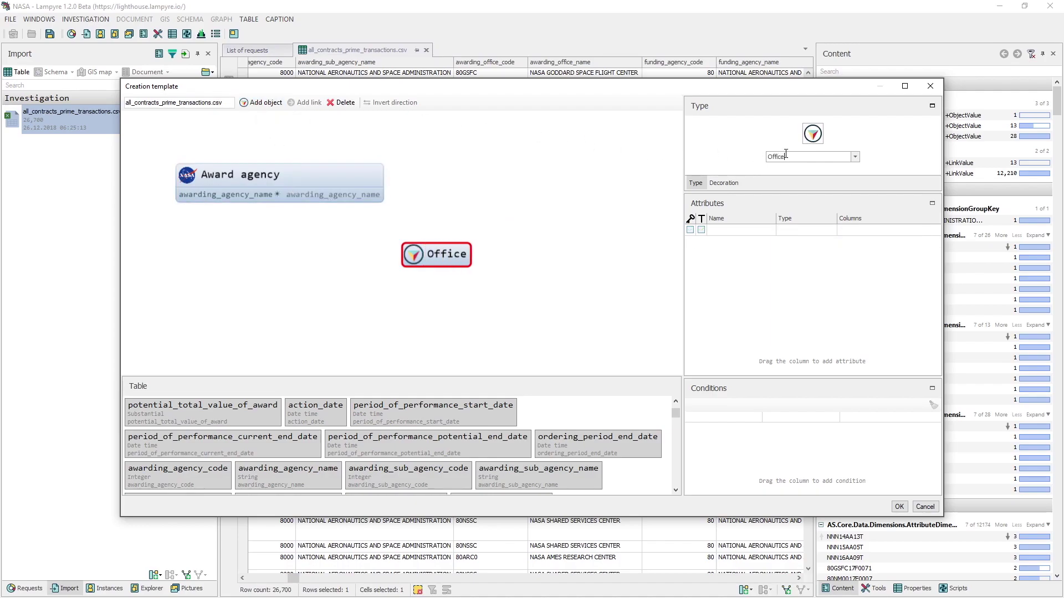
pyautogui.click(812, 133)
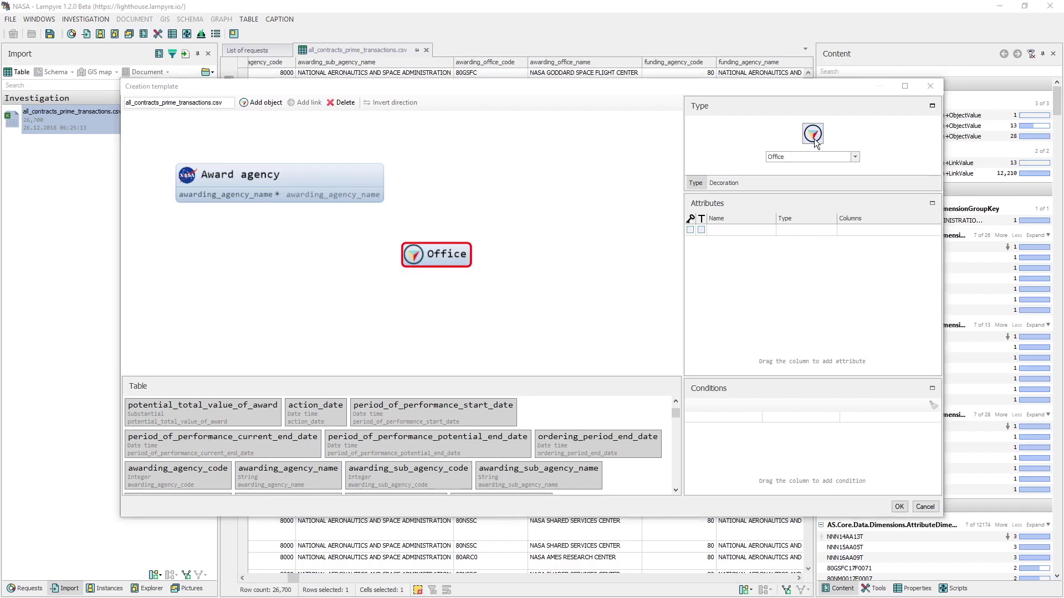
pyautogui.click(310, 259)
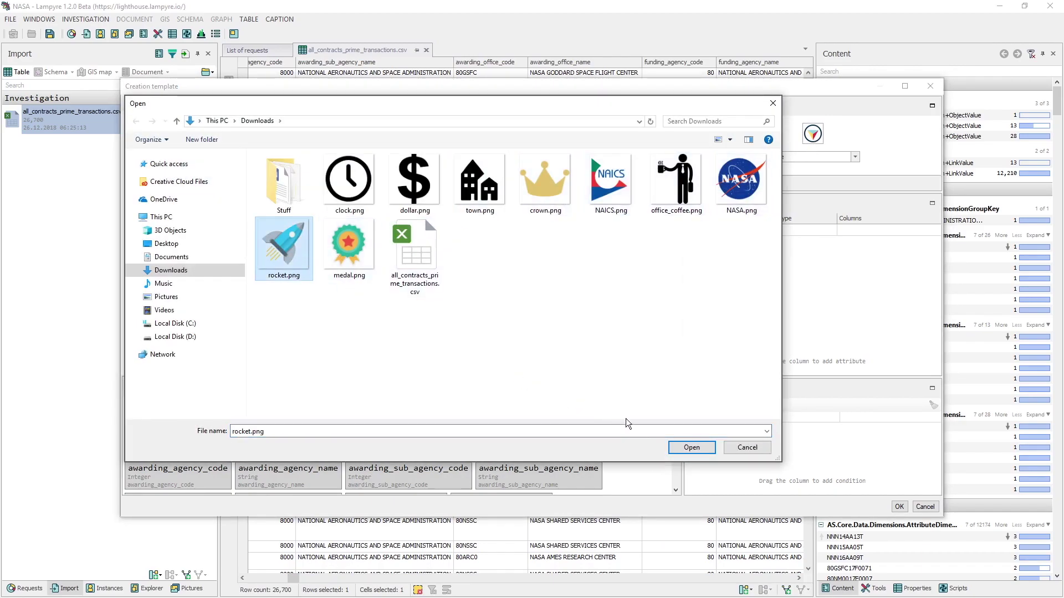
pyautogui.click(702, 447)
pyautogui.scroll(-1, 665, 408)
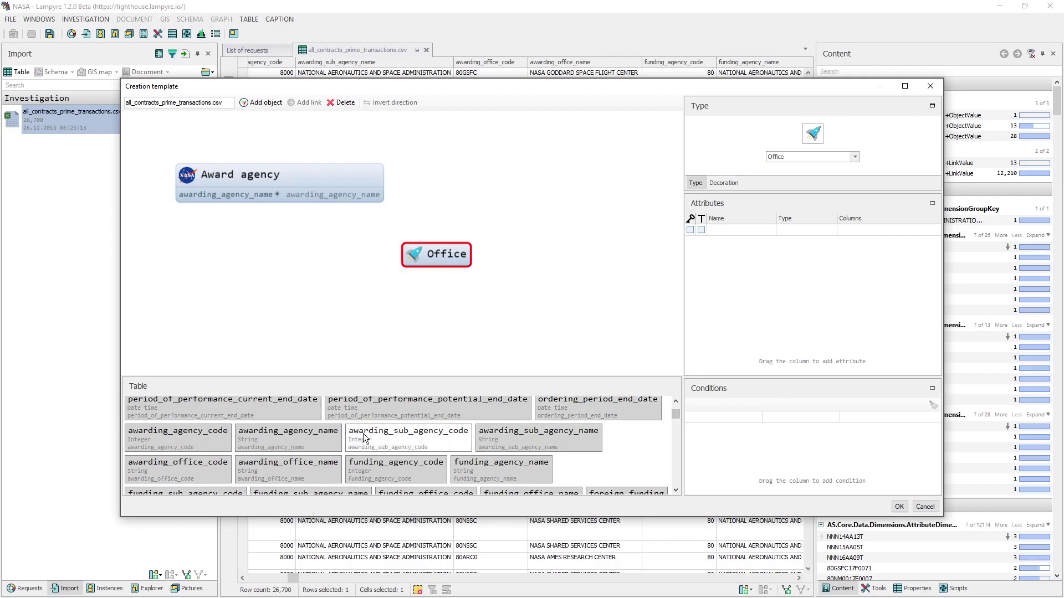
pyautogui.moveTo(218, 470); pyautogui.dragTo(450, 261)
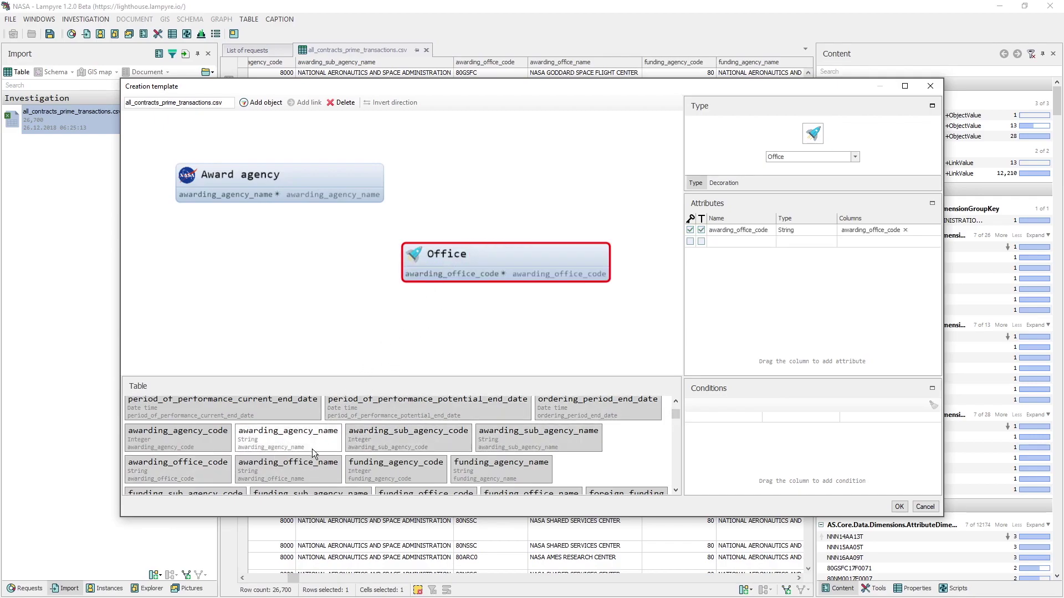
pyautogui.moveTo(308, 470); pyautogui.dragTo(495, 258)
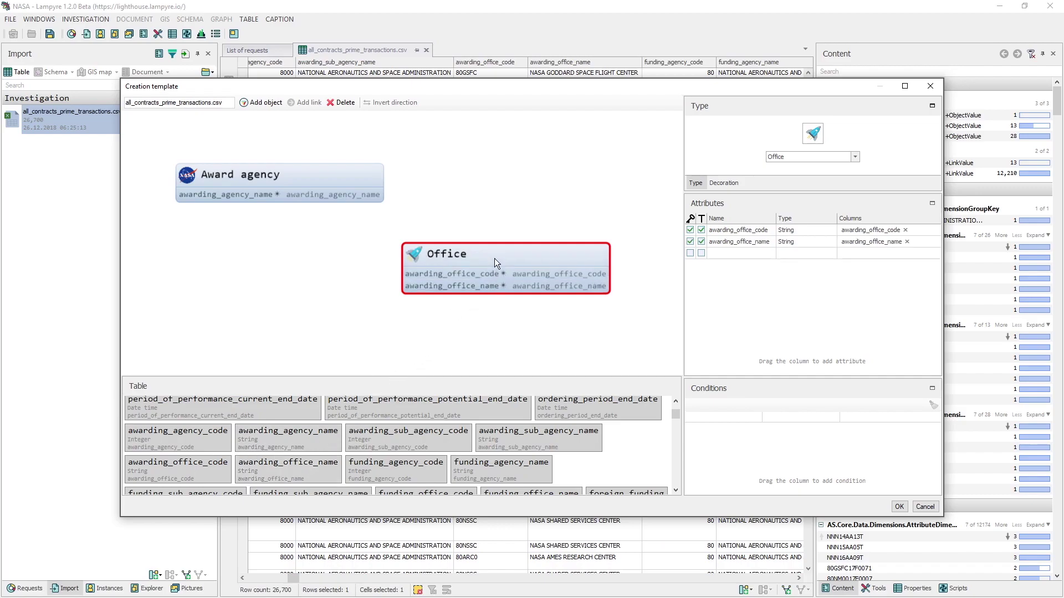
pyautogui.click(690, 242)
pyautogui.click(701, 230)
# - Link Award agency to Office, reposition Office below it, and confirm the template
pyautogui.click(355, 191)
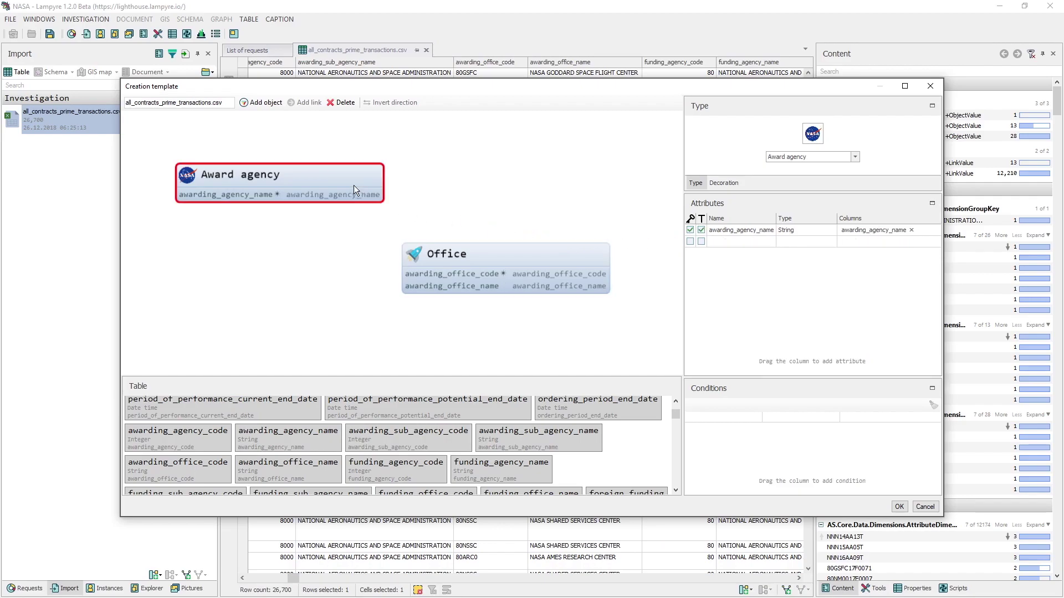
pyautogui.keyDown('ctrl'); pyautogui.click(449, 252); pyautogui.keyUp('ctrl')
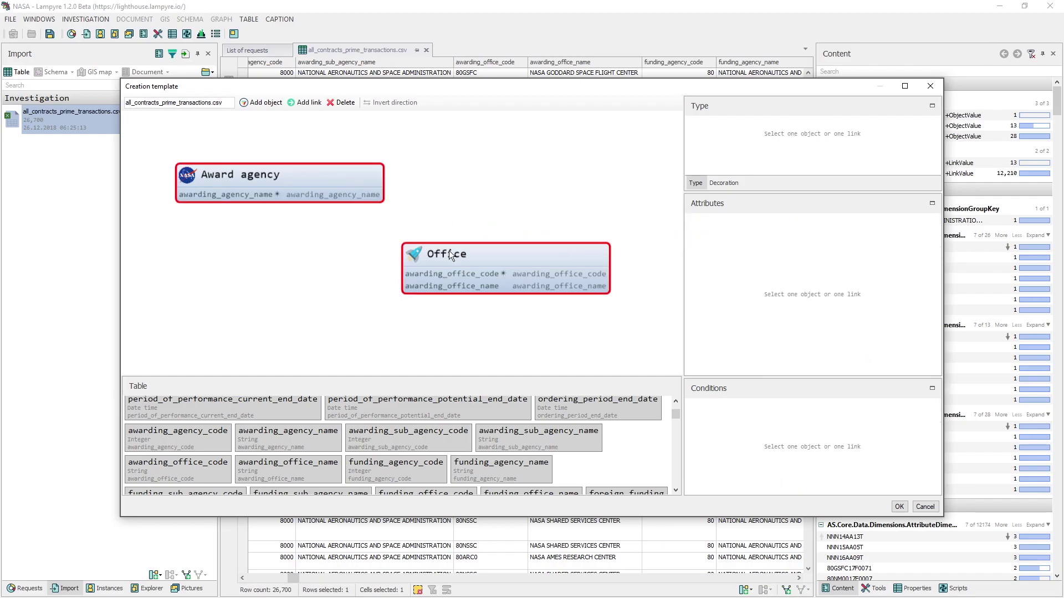
pyautogui.click(311, 105)
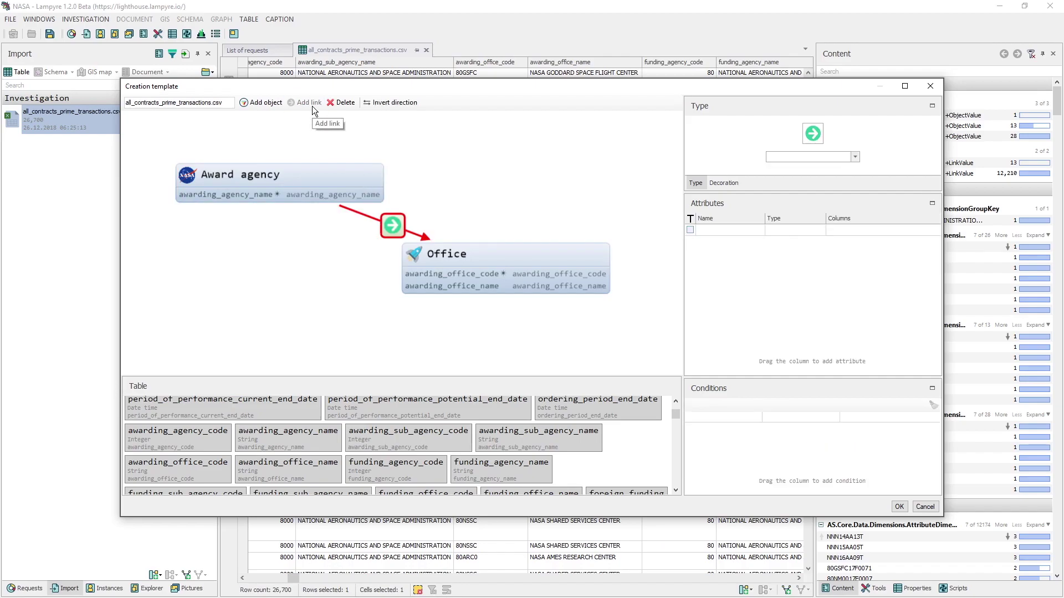
pyautogui.moveTo(436, 252); pyautogui.dragTo(414, 302)
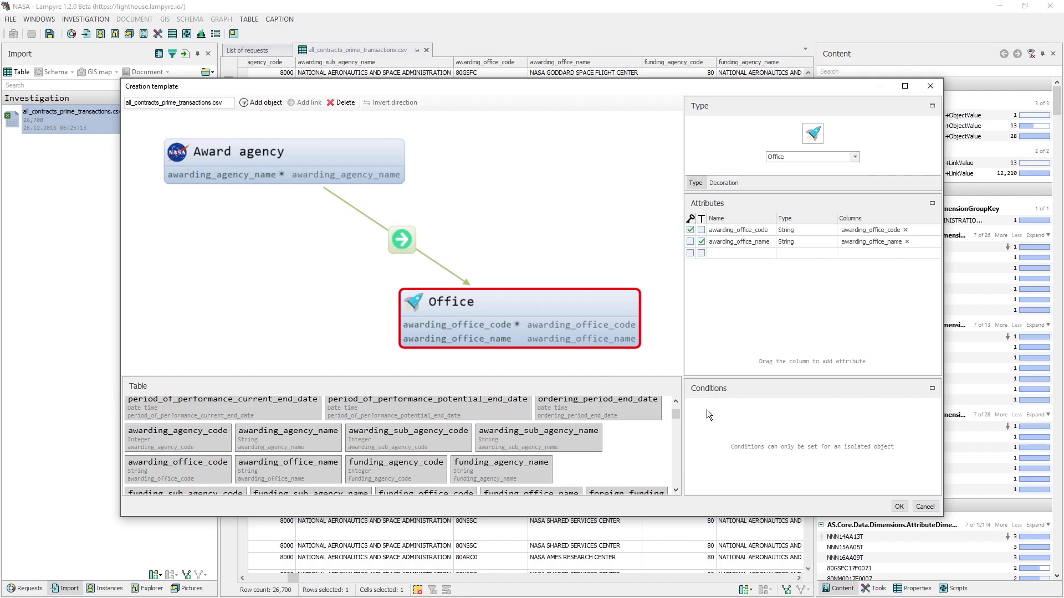
pyautogui.click(900, 503)
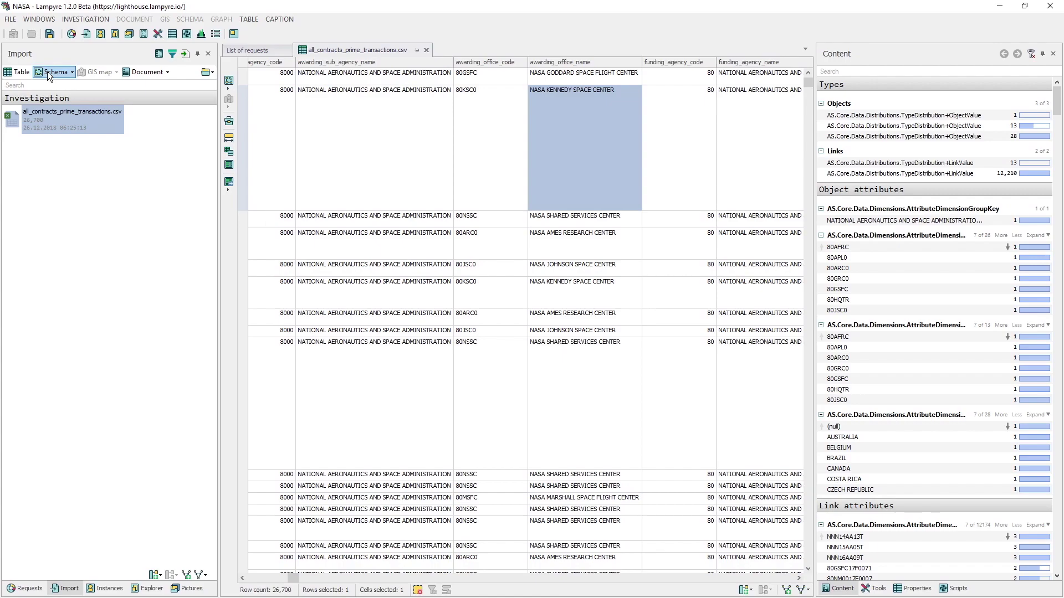
# - Build the schema graph from all_contracts_prime_transactions.csv and apply Circular auto placement
pyautogui.click(48, 72)
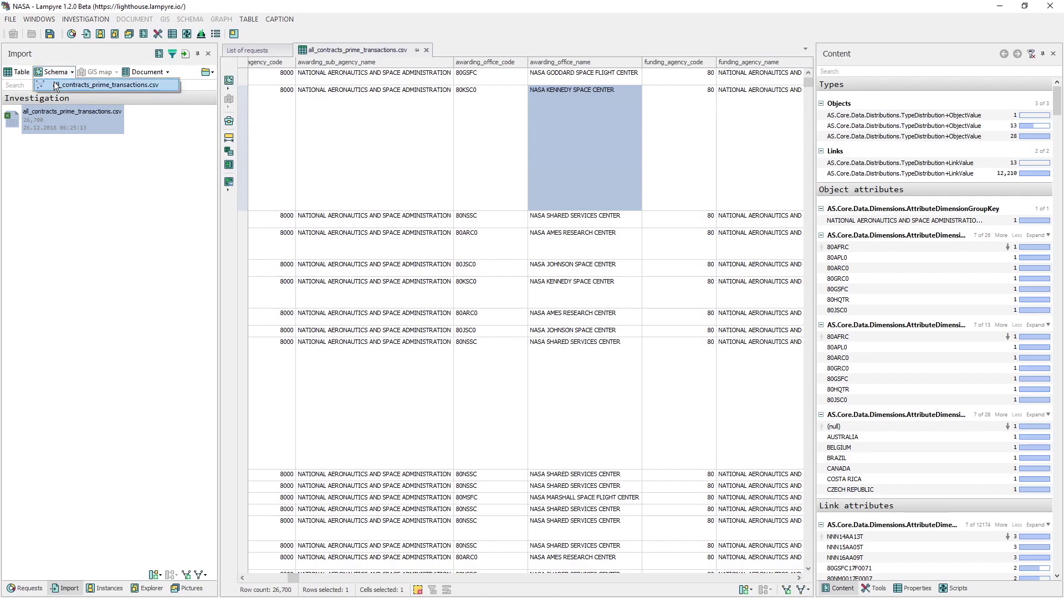
pyautogui.click(55, 85)
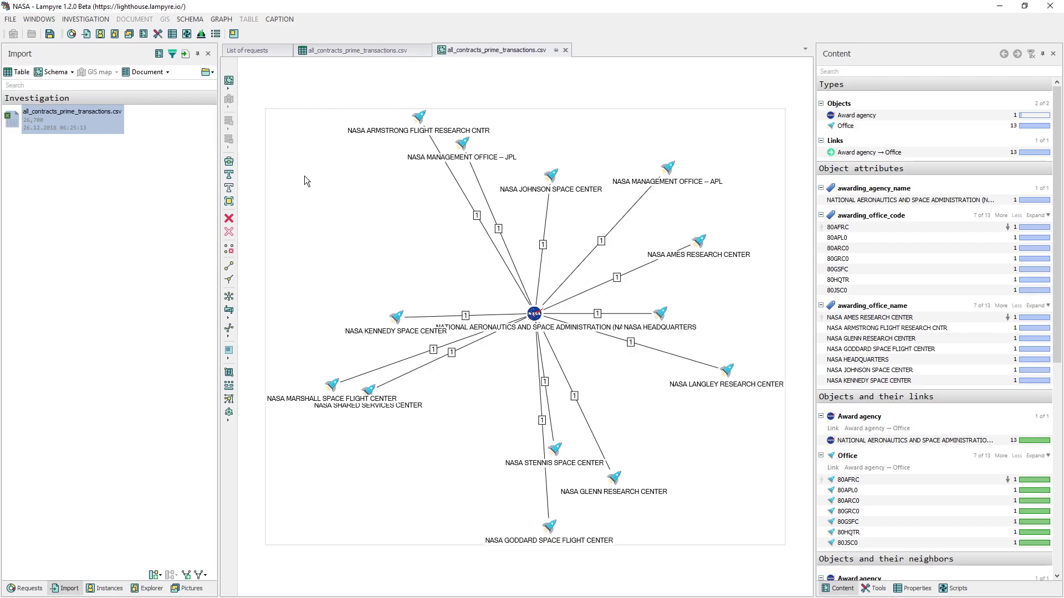
pyautogui.rightClick(326, 190)
pyautogui.moveTo(386, 194)
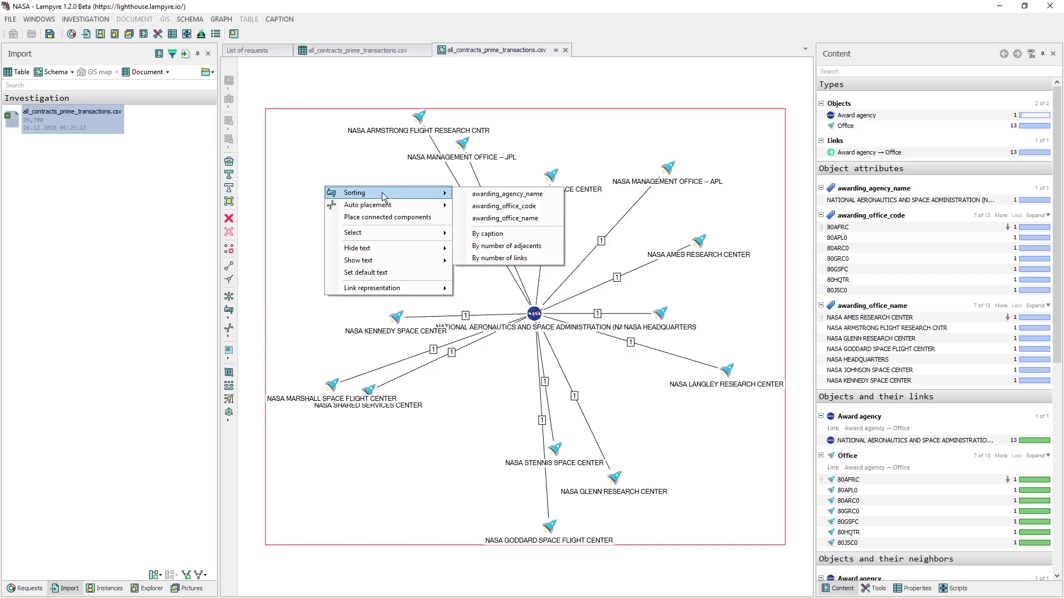
pyautogui.moveTo(432, 206)
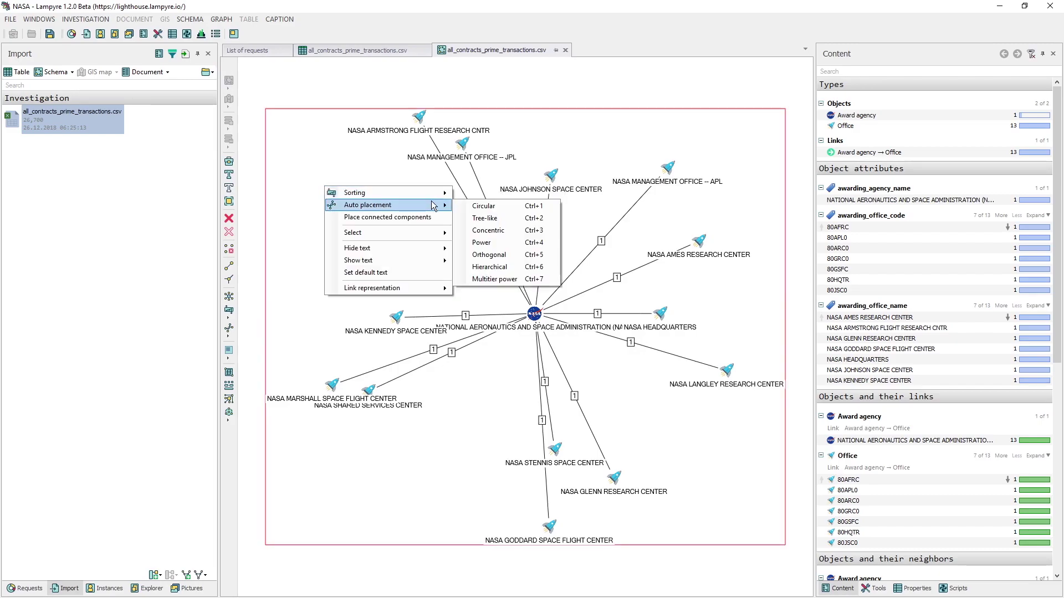
pyautogui.click(467, 207)
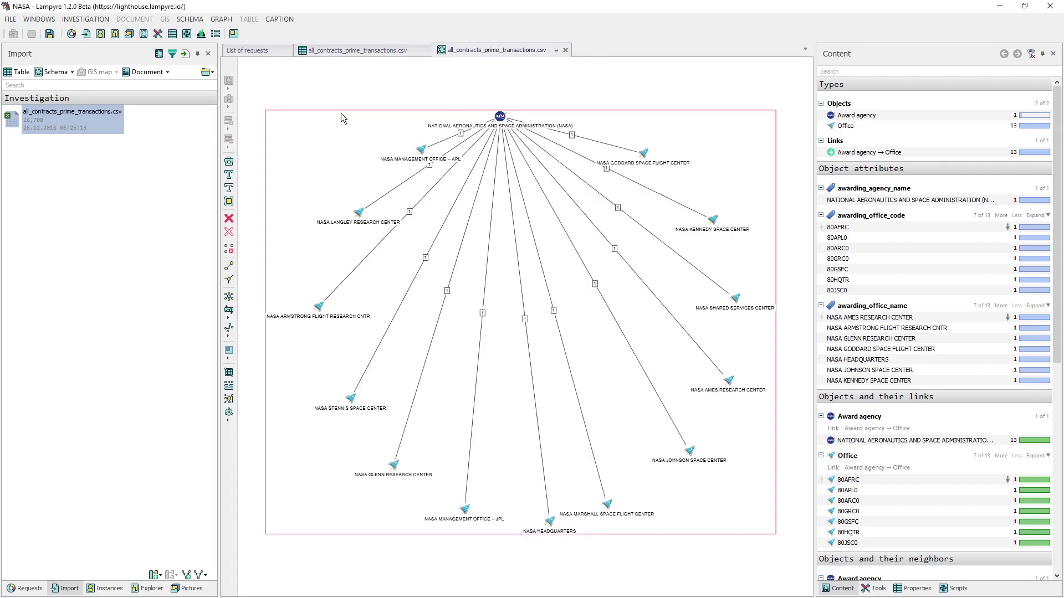
pyautogui.click(46, 21)
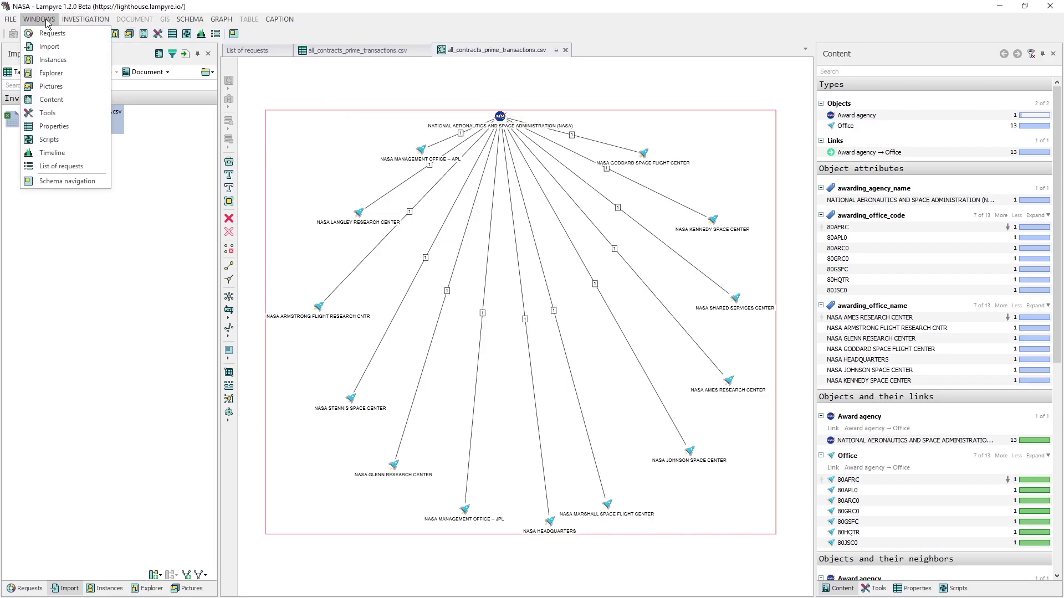
pyautogui.click(81, 99)
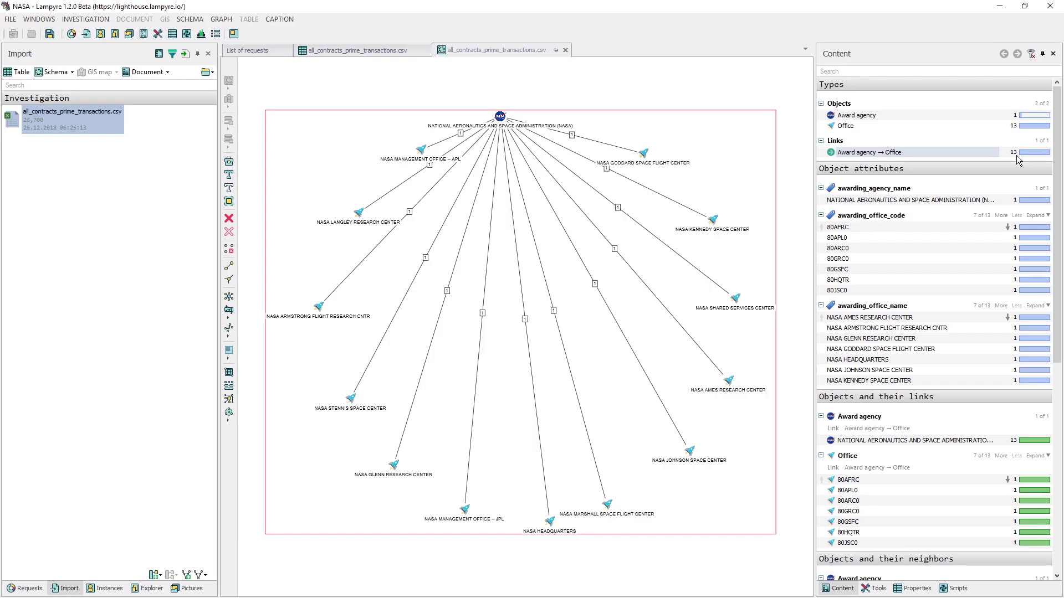
pyautogui.moveTo(1059, 159); pyautogui.dragTo(1061, 367)
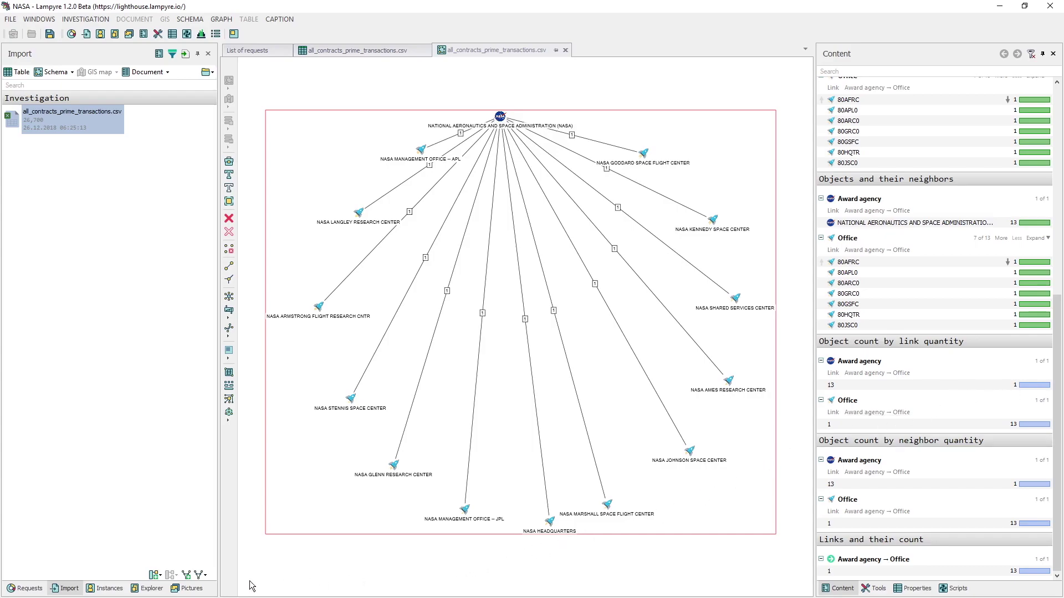
# - Open the contracts table's existing schema template for editing
pyautogui.click(198, 580)
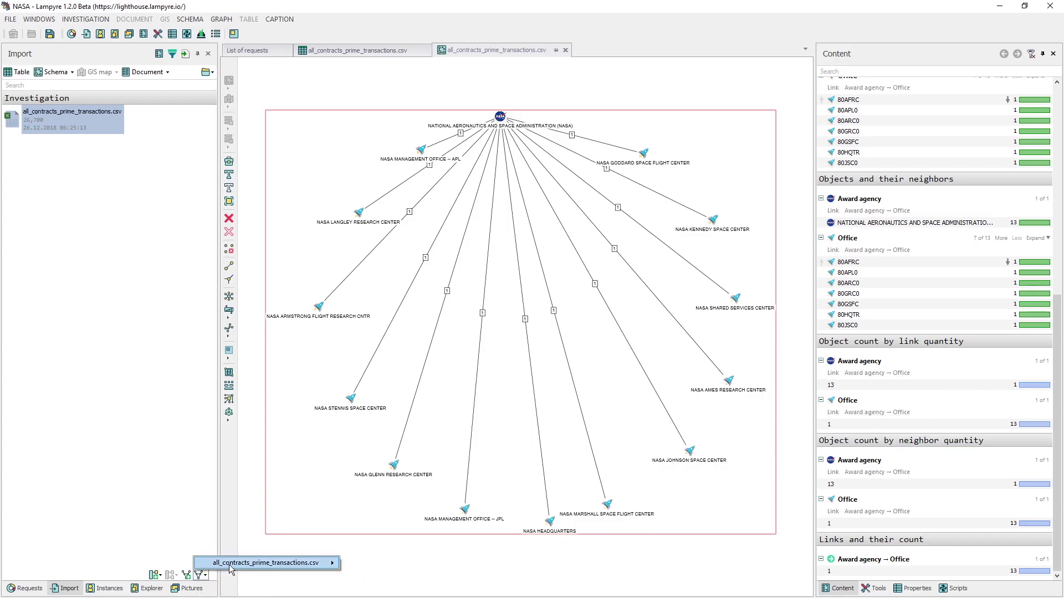
pyautogui.moveTo(282, 569)
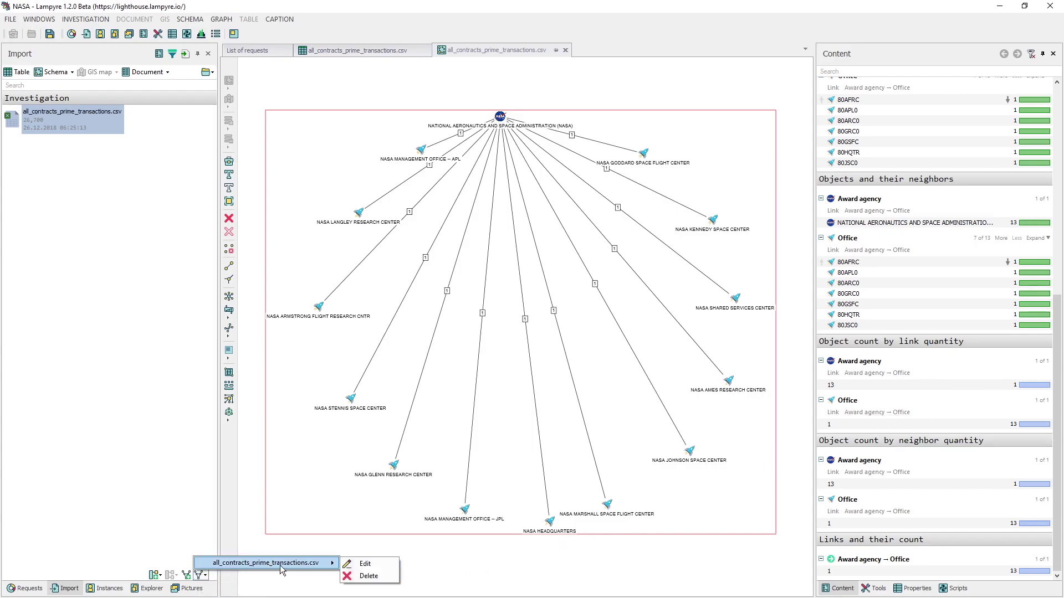
pyautogui.click(380, 571)
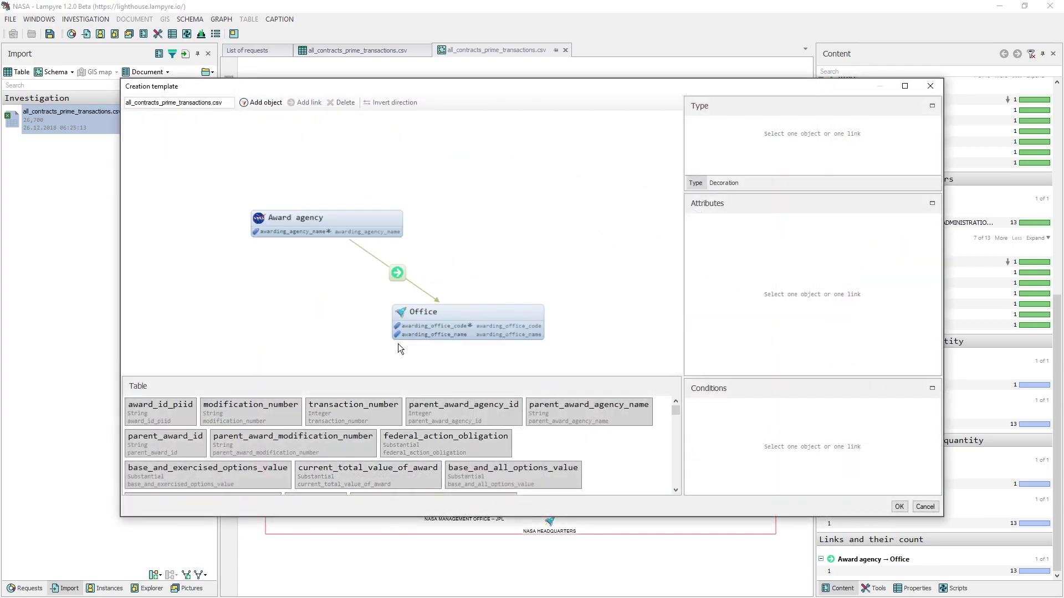
pyautogui.scroll(-4, 398, 348)
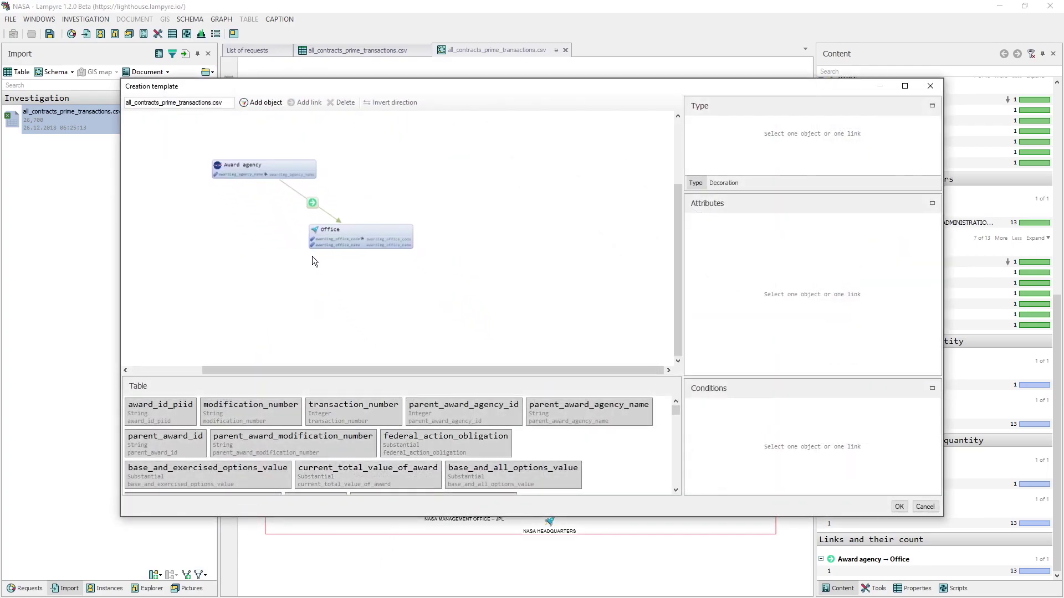
pyautogui.moveTo(312, 256); pyautogui.dragTo(261, 236)
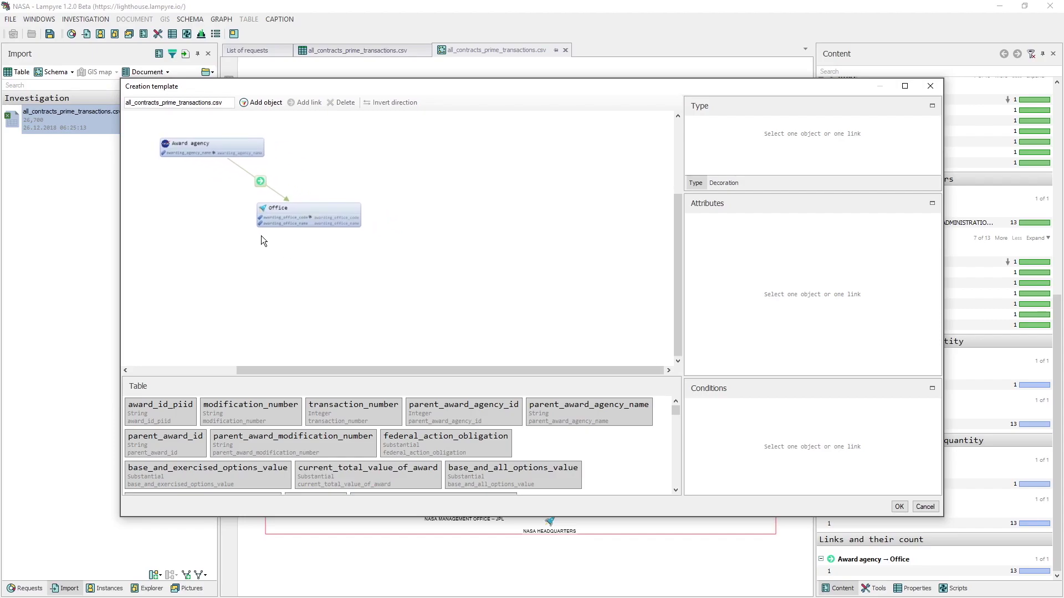
# - Add a funding_sub_agency_name object with the medal.png icon and funding_sub_agency_name as its attribute
pyautogui.click(256, 103)
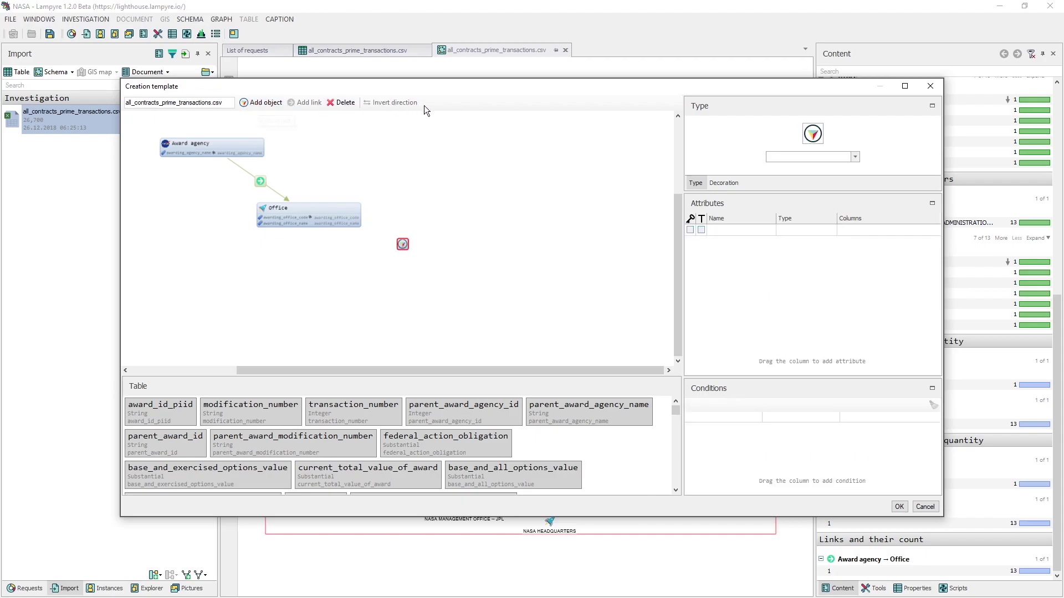
pyautogui.click(774, 157)
pyautogui.write('funding_sub')
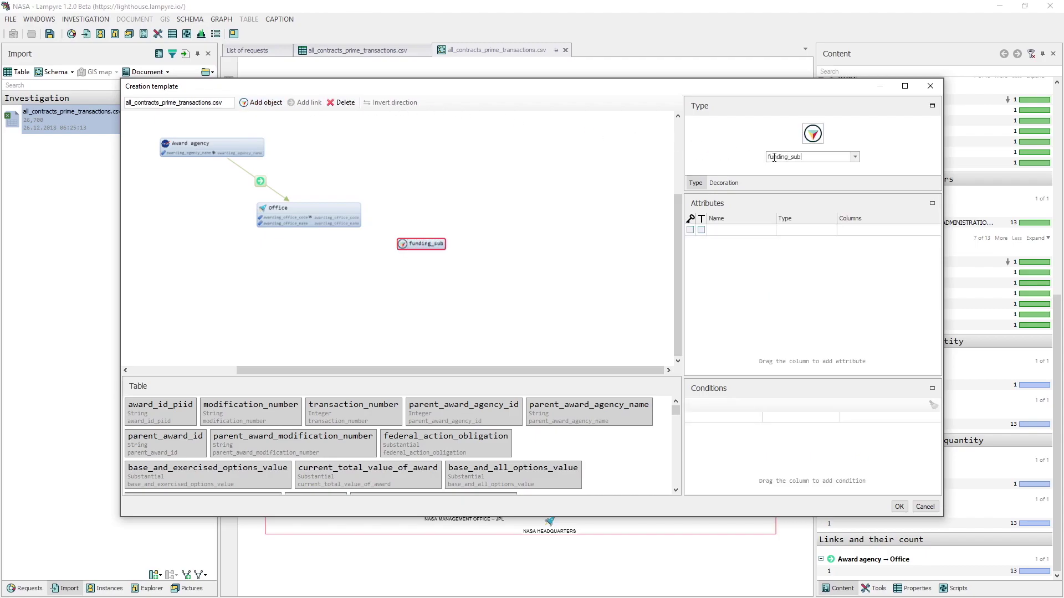
pyautogui.write('_agency_name')
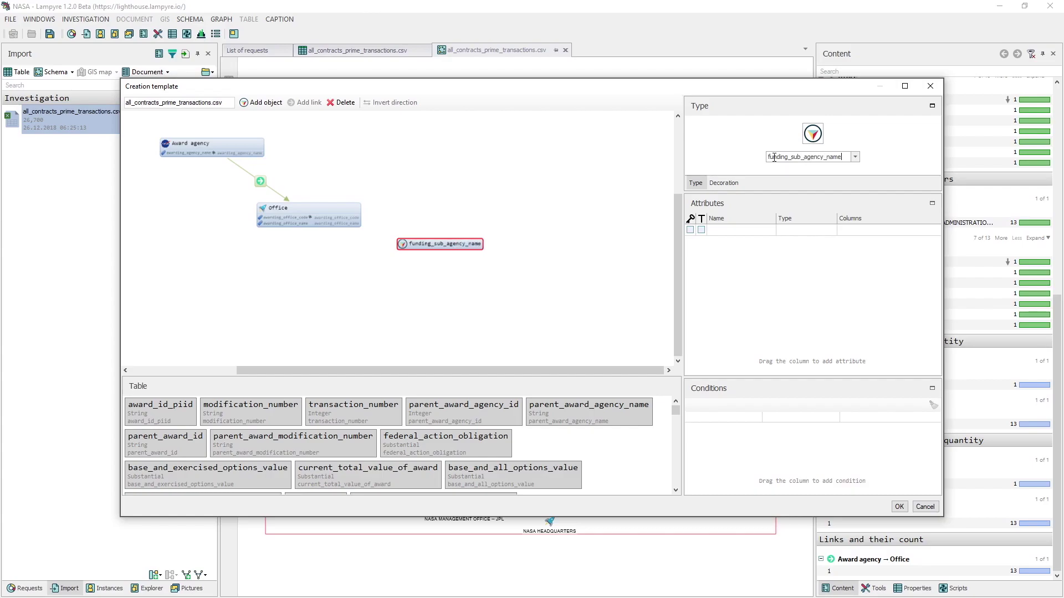
pyautogui.click(813, 140)
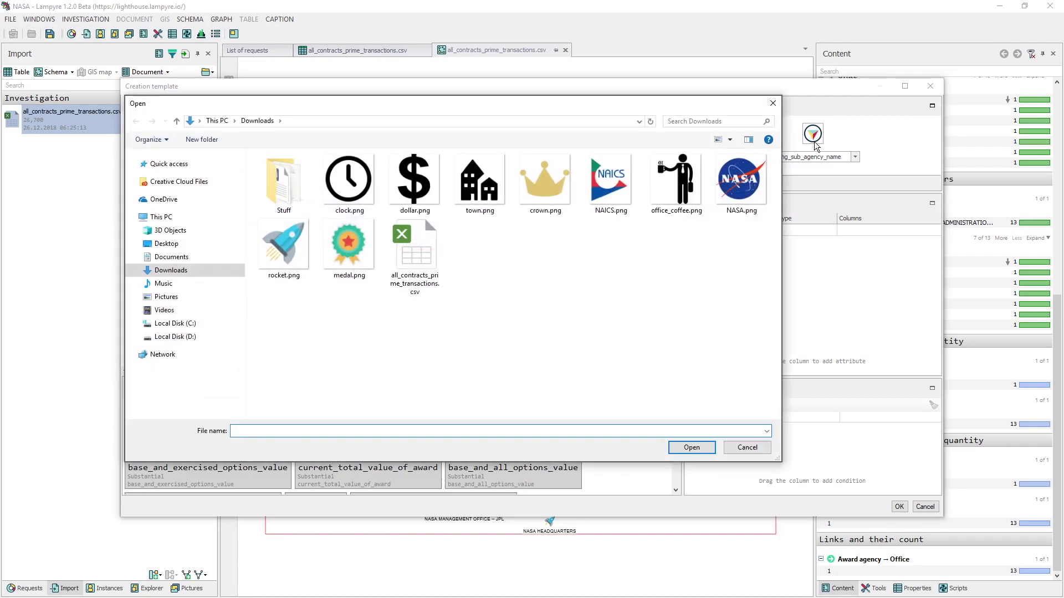
pyautogui.click(372, 251)
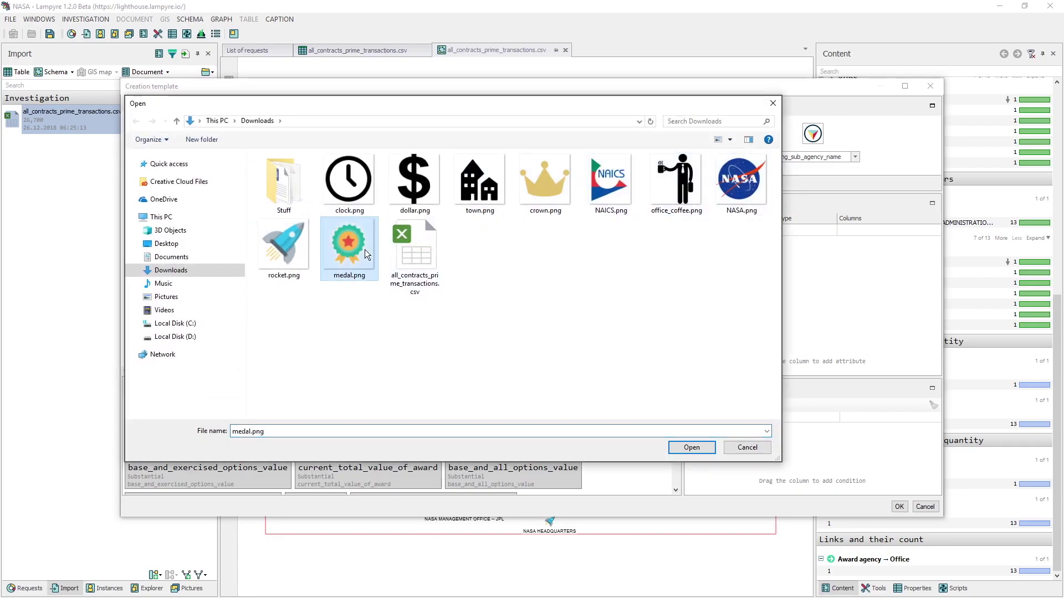
pyautogui.click(694, 447)
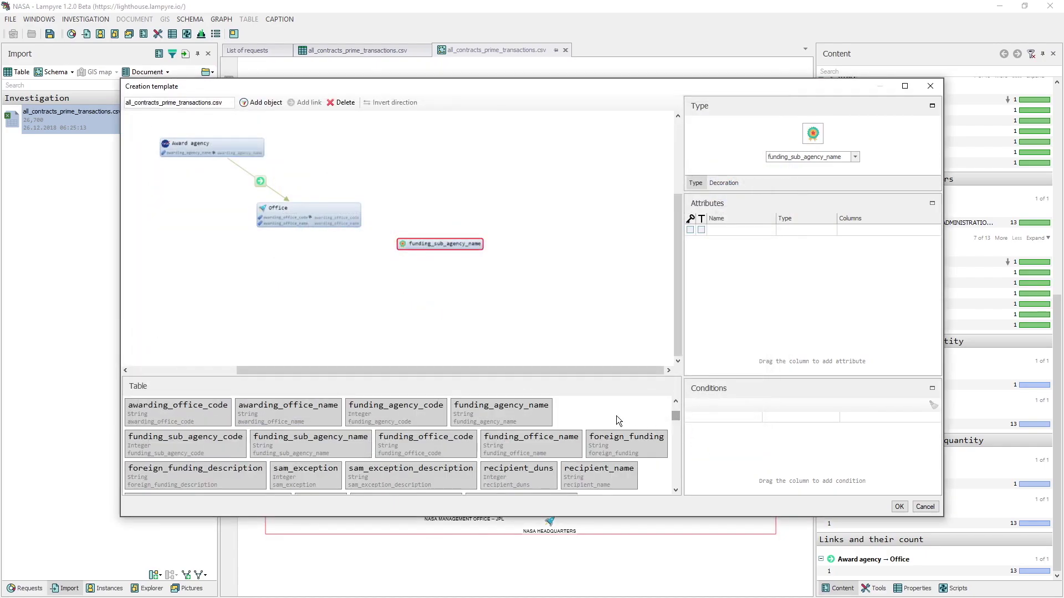
pyautogui.moveTo(345, 442); pyautogui.dragTo(436, 248)
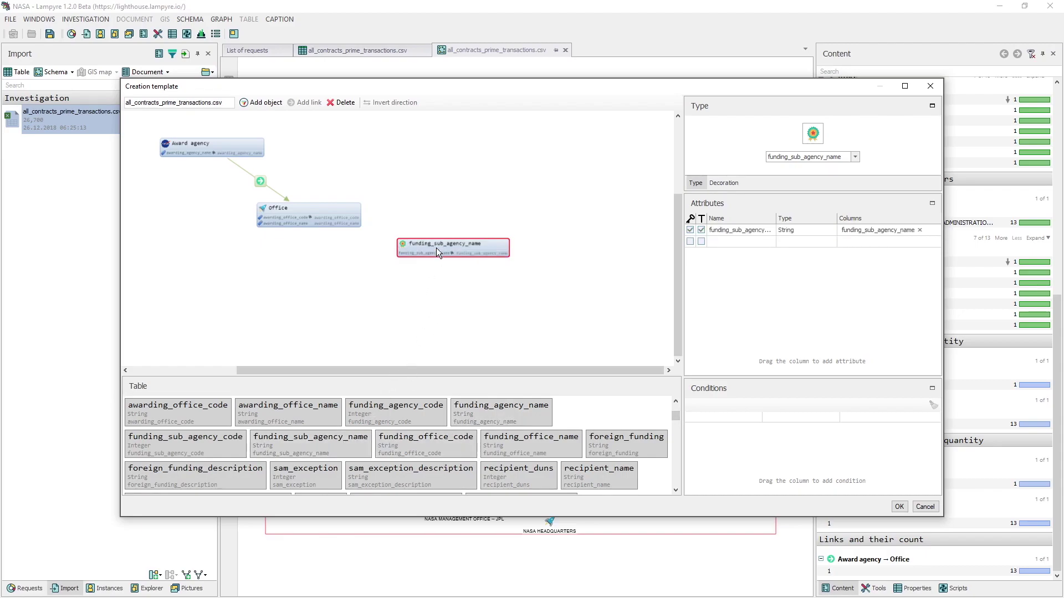
# - Link Office to funding_sub_agency_name, place it below Office, and confirm the template
pyautogui.click(417, 255)
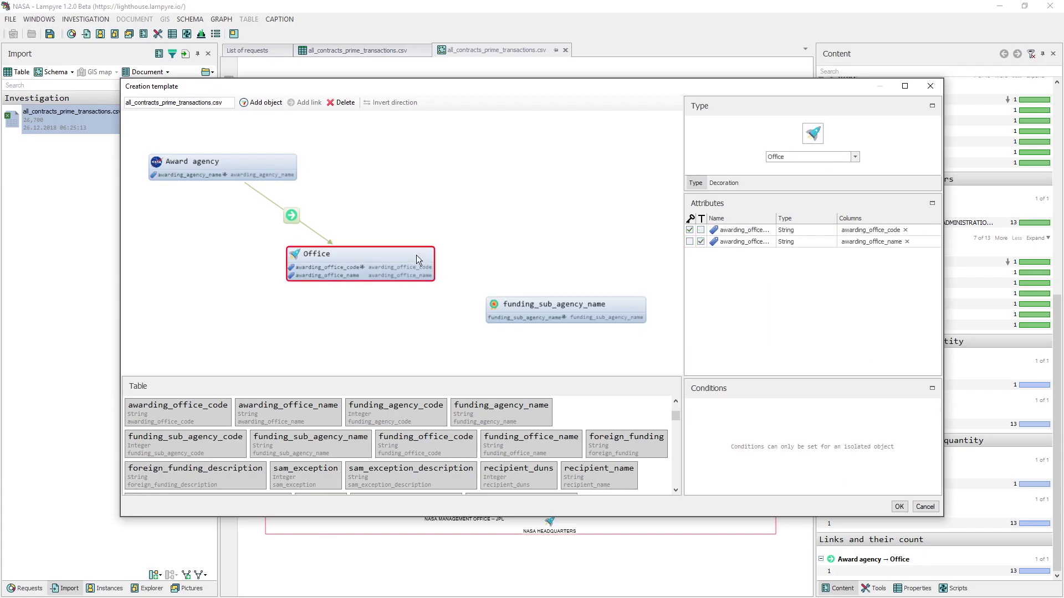
pyautogui.keyDown('ctrl'); pyautogui.click(535, 305); pyautogui.keyUp('ctrl')
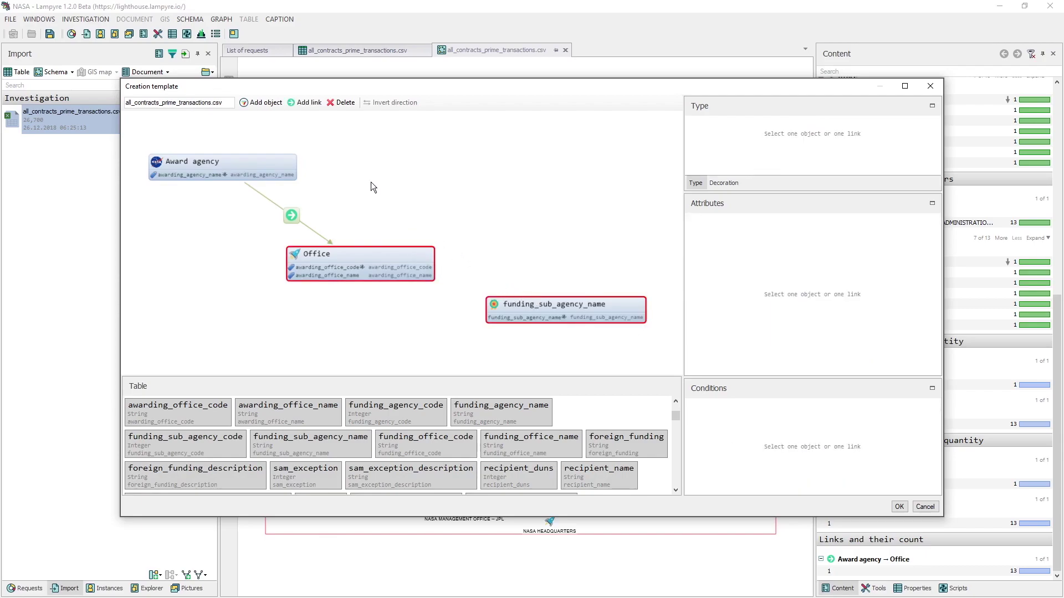
pyautogui.click(307, 104)
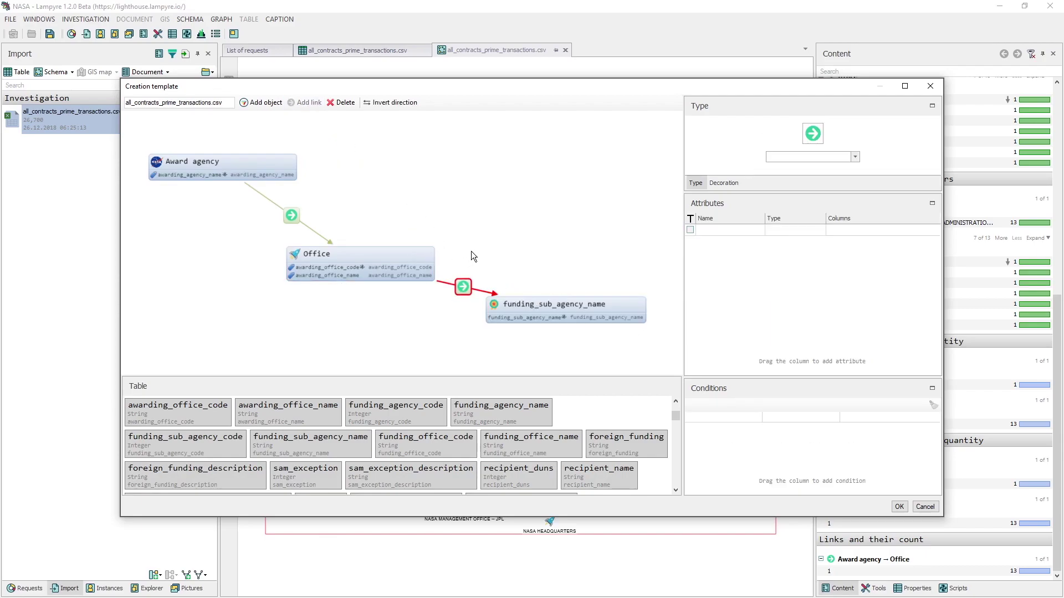
pyautogui.moveTo(527, 300); pyautogui.dragTo(484, 336)
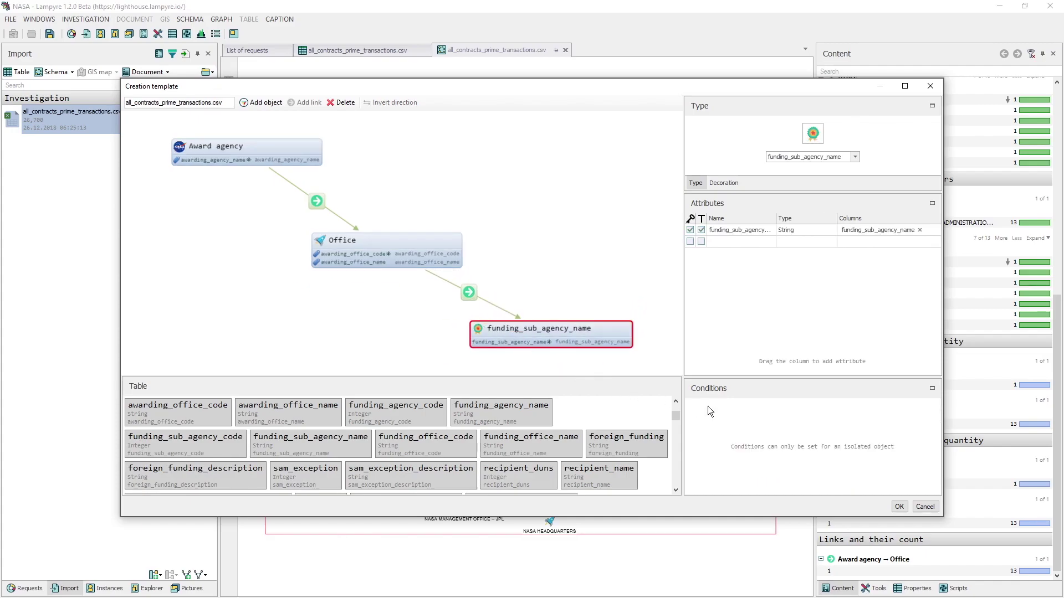
pyautogui.click(907, 506)
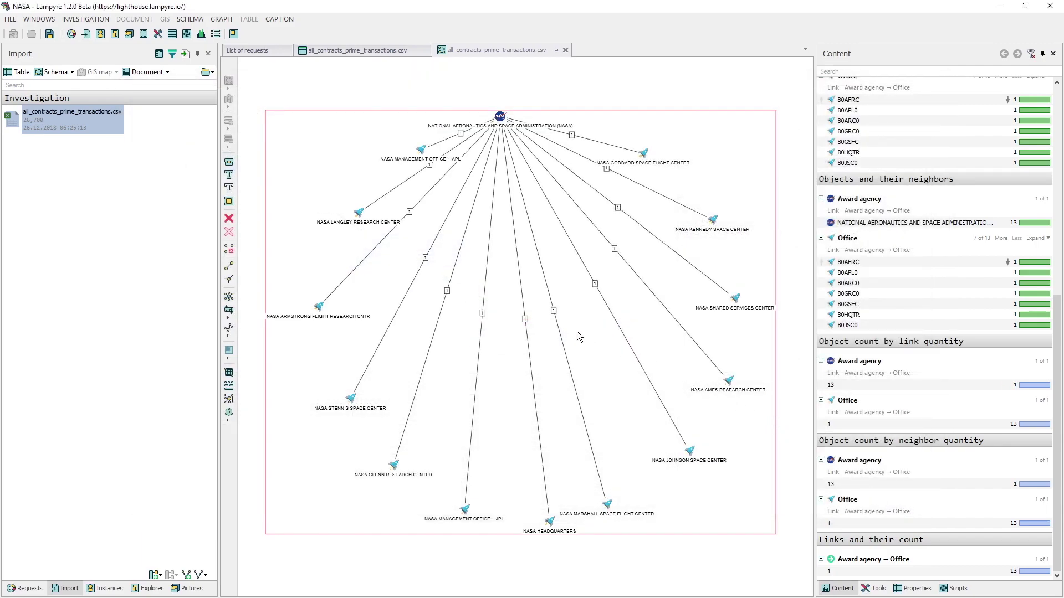
pyautogui.click(56, 72)
pyautogui.click(53, 84)
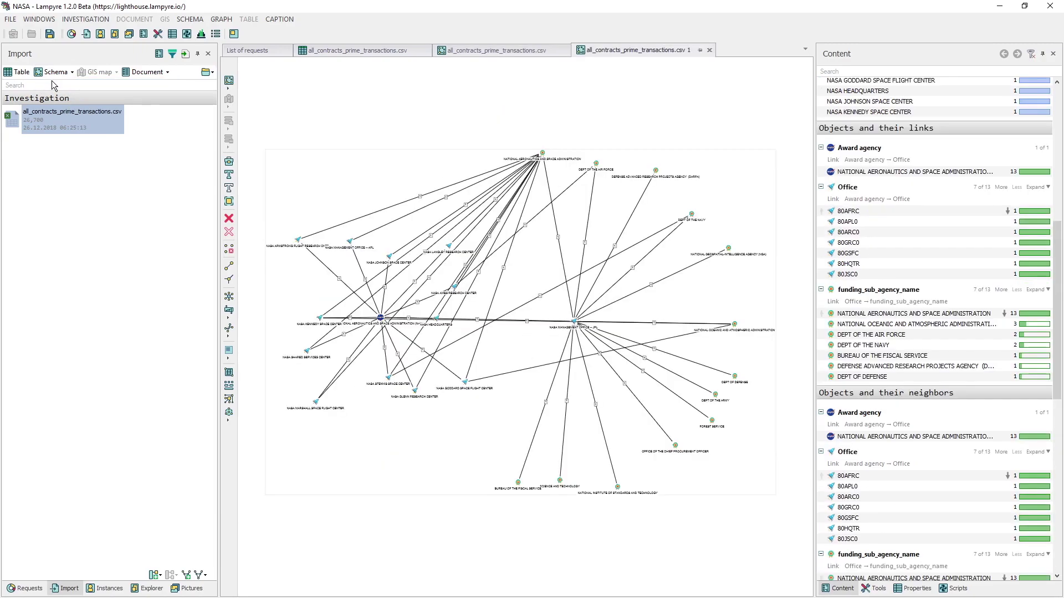
pyautogui.scroll(5, 412, 268)
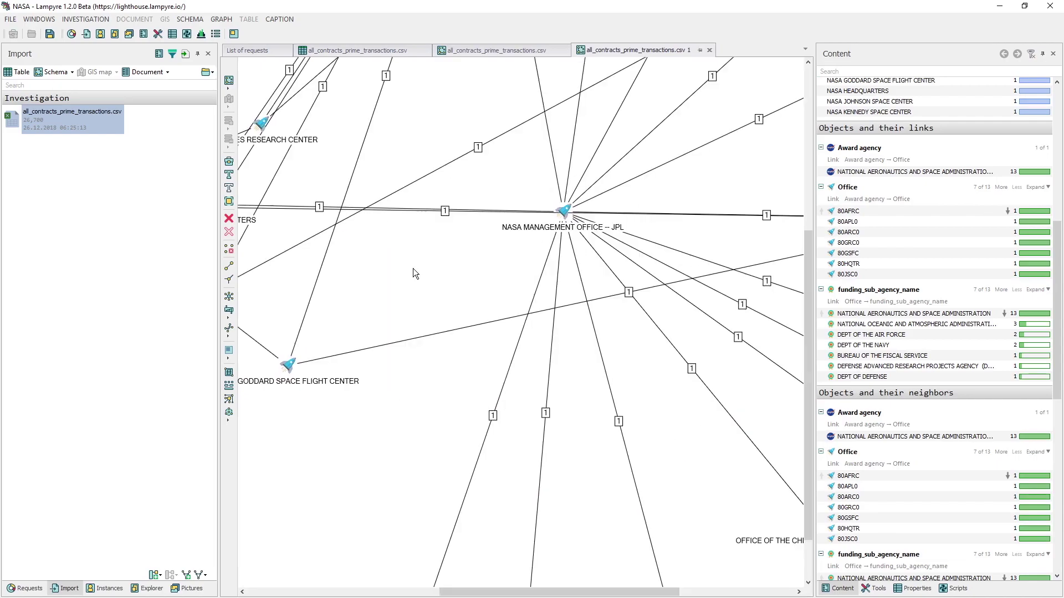
pyautogui.moveTo(413, 267); pyautogui.dragTo(265, 191)
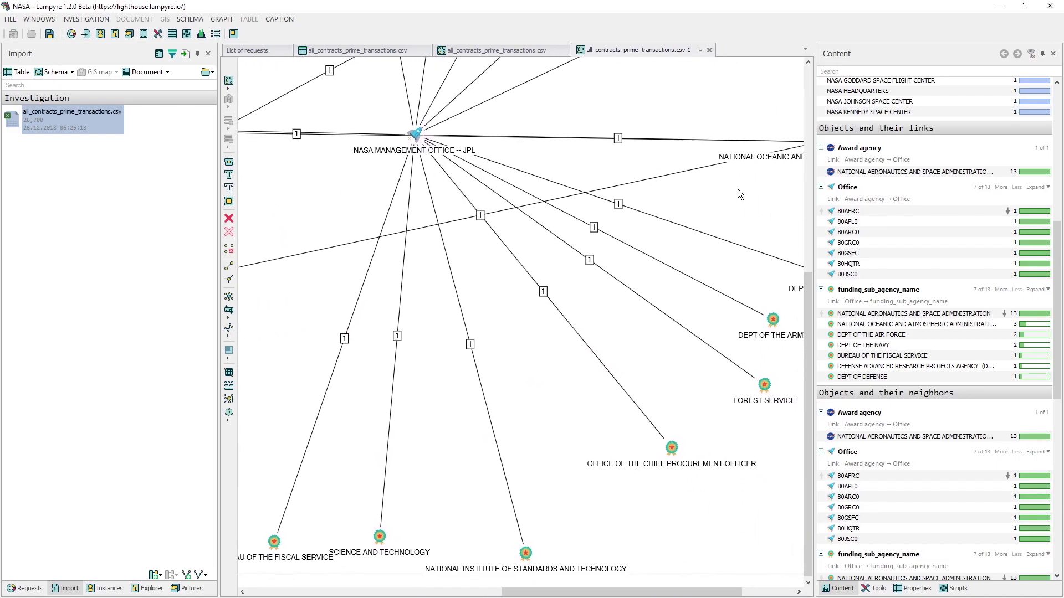
pyautogui.moveTo(736, 191); pyautogui.dragTo(670, 483)
pyautogui.scroll(-5, 432, 175)
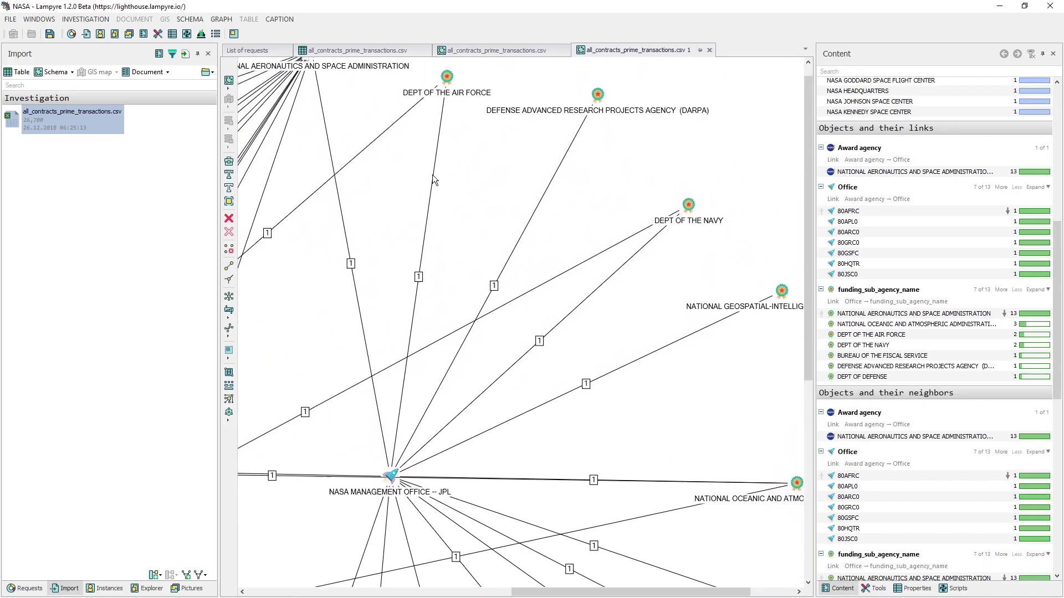
# - Open the CSV's creation template for editing
pyautogui.click(201, 575)
pyautogui.moveTo(326, 563)
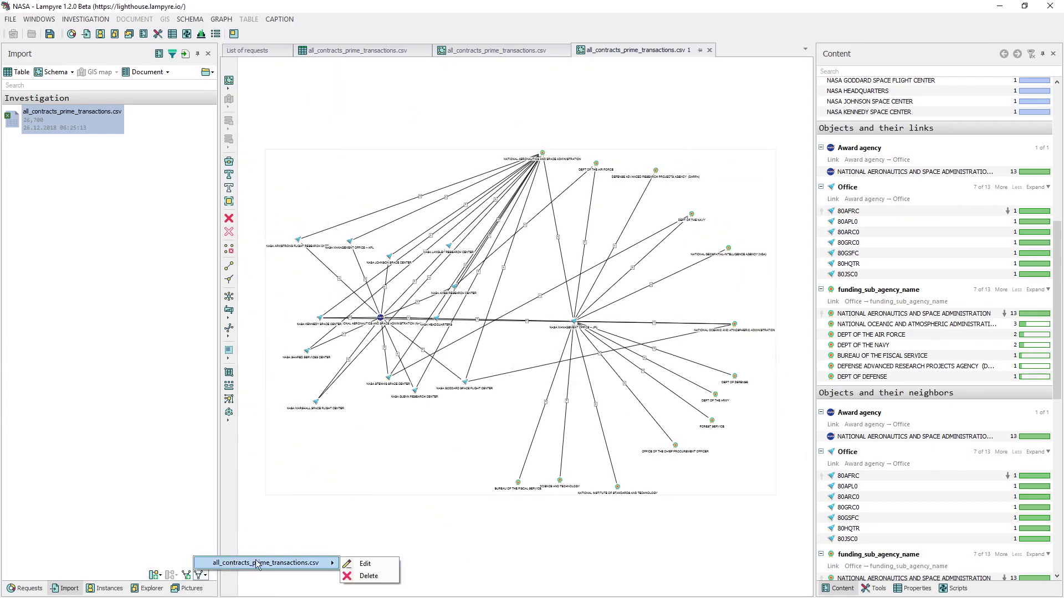
pyautogui.click(364, 562)
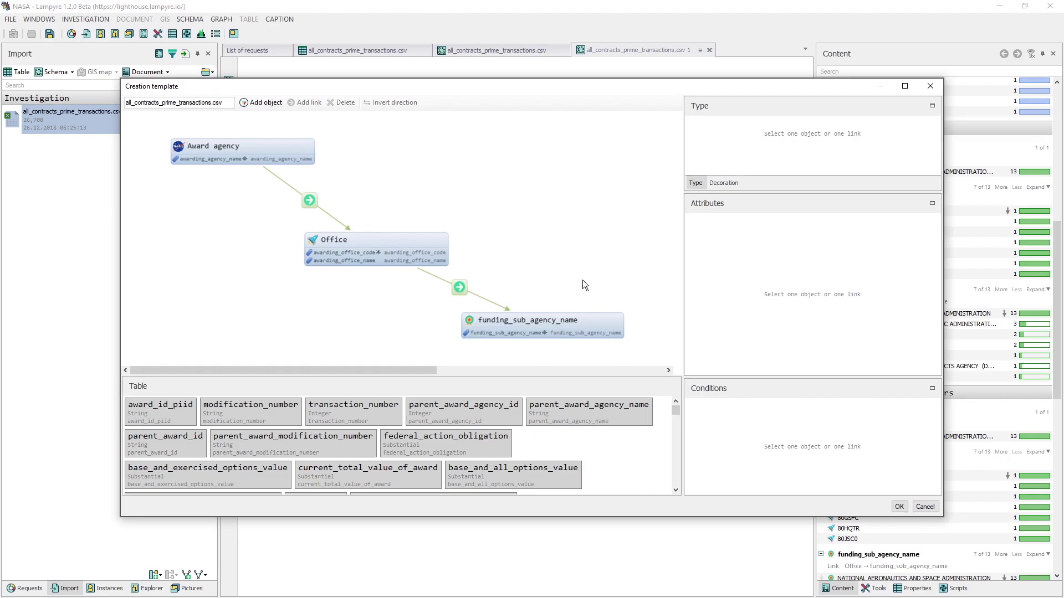
pyautogui.moveTo(583, 281); pyautogui.dragTo(389, 175)
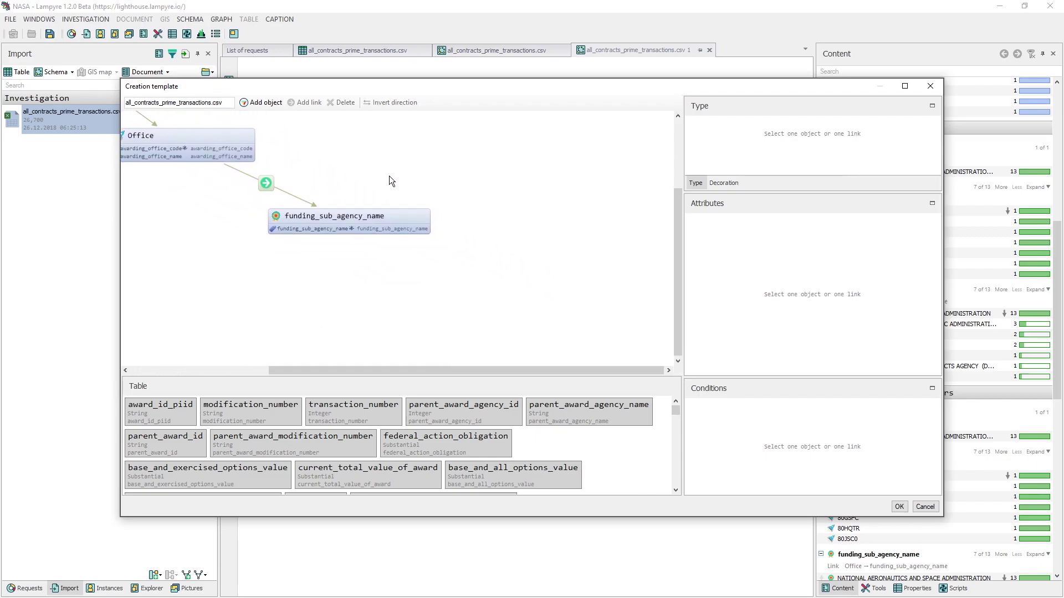
# - Add a funding_office_name object with office_coffee.png icon, keyed by funding_office_code, with funding_office_name attribute
pyautogui.click(256, 104)
pyautogui.click(786, 158)
pyautogui.write('funding_offi')
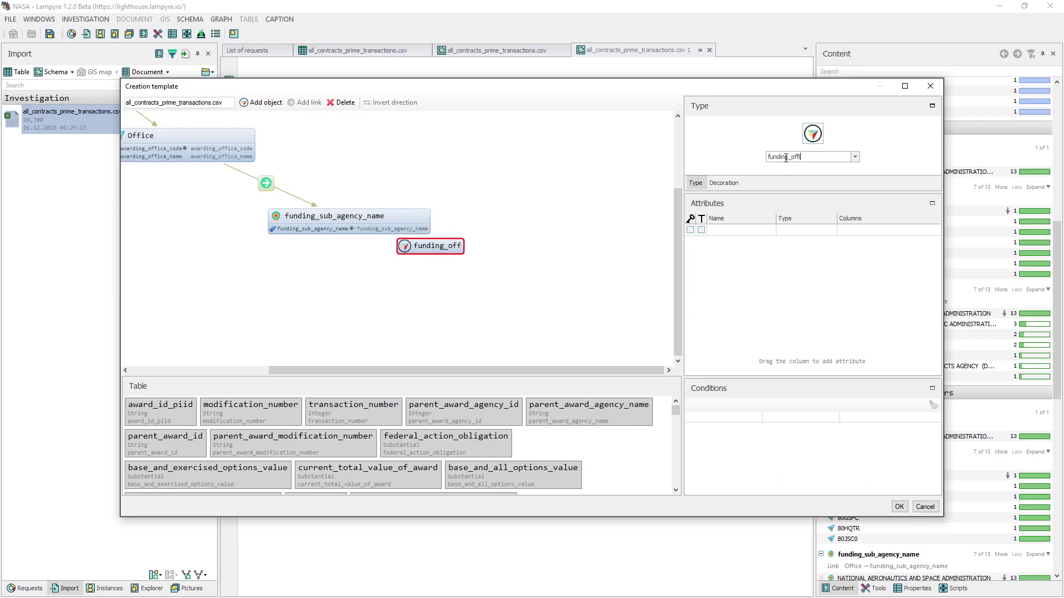
pyautogui.write('ce_name')
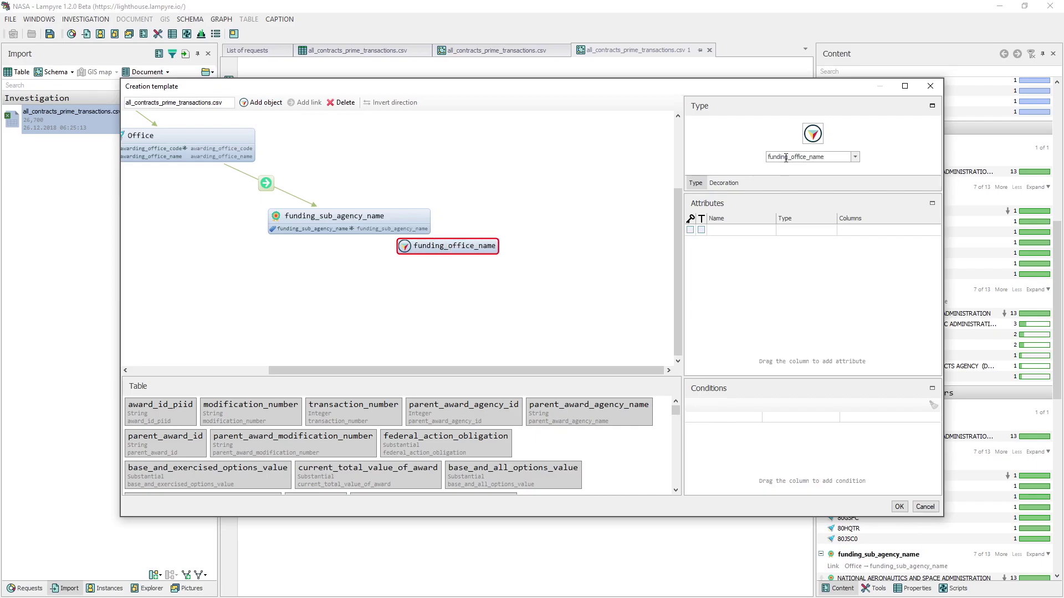
pyautogui.click(812, 134)
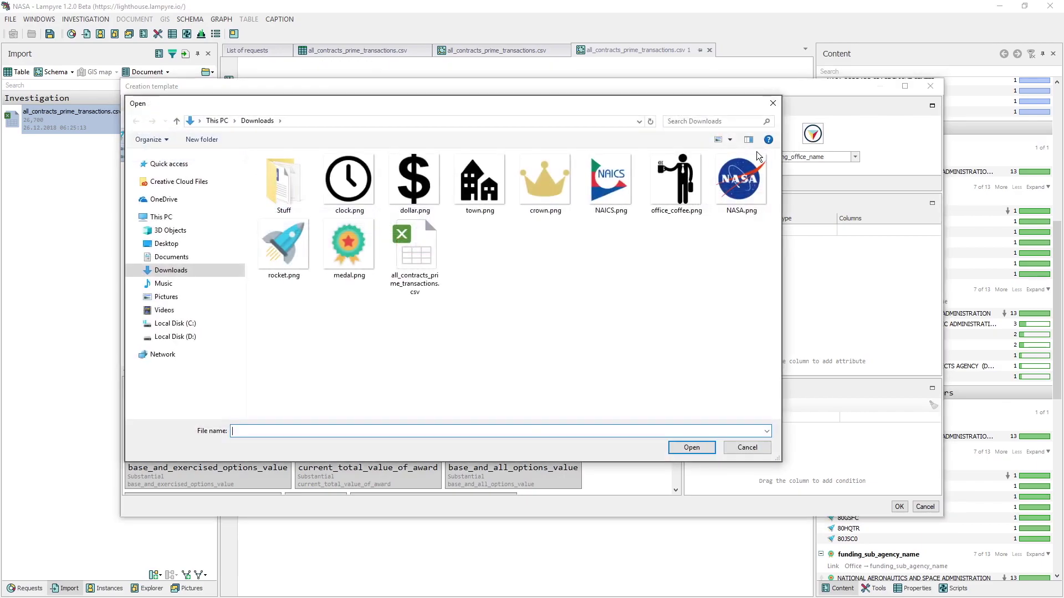
pyautogui.doubleClick(681, 175)
pyautogui.scroll(-2, 554, 438)
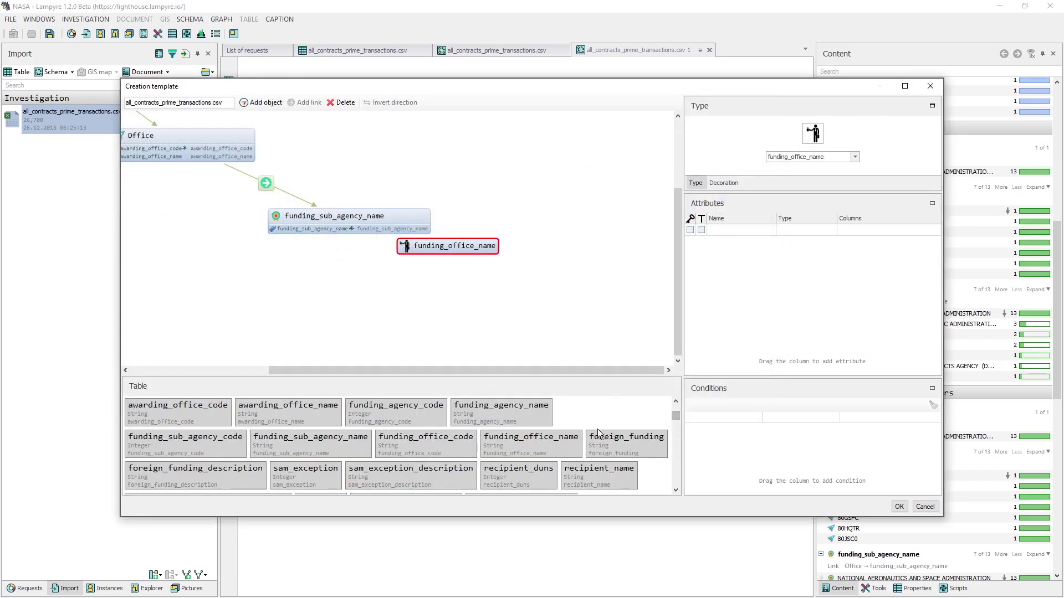
pyautogui.moveTo(554, 445); pyautogui.dragTo(469, 249)
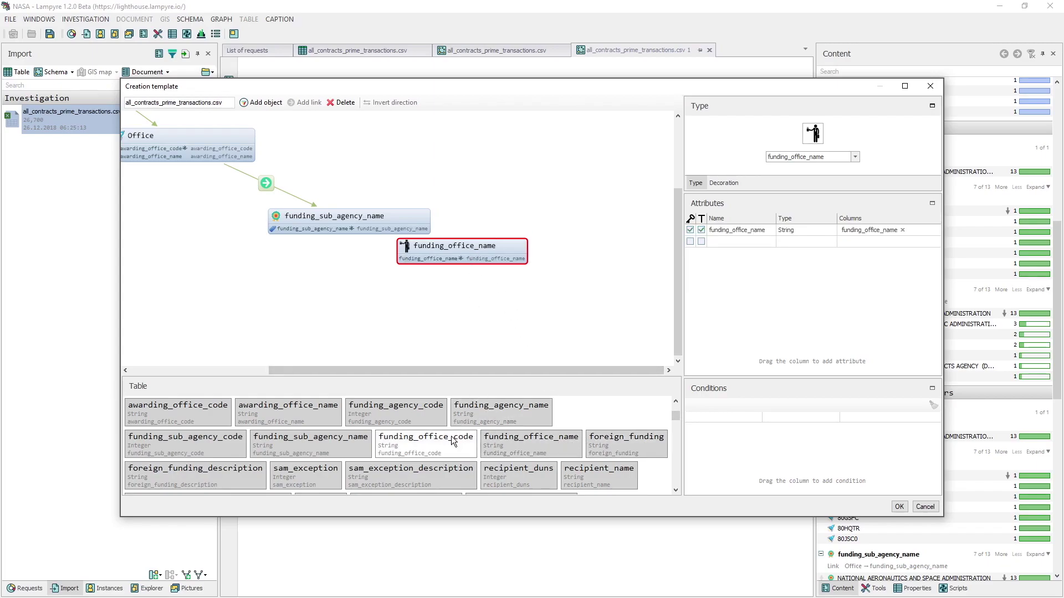
pyautogui.moveTo(455, 442); pyautogui.dragTo(457, 248)
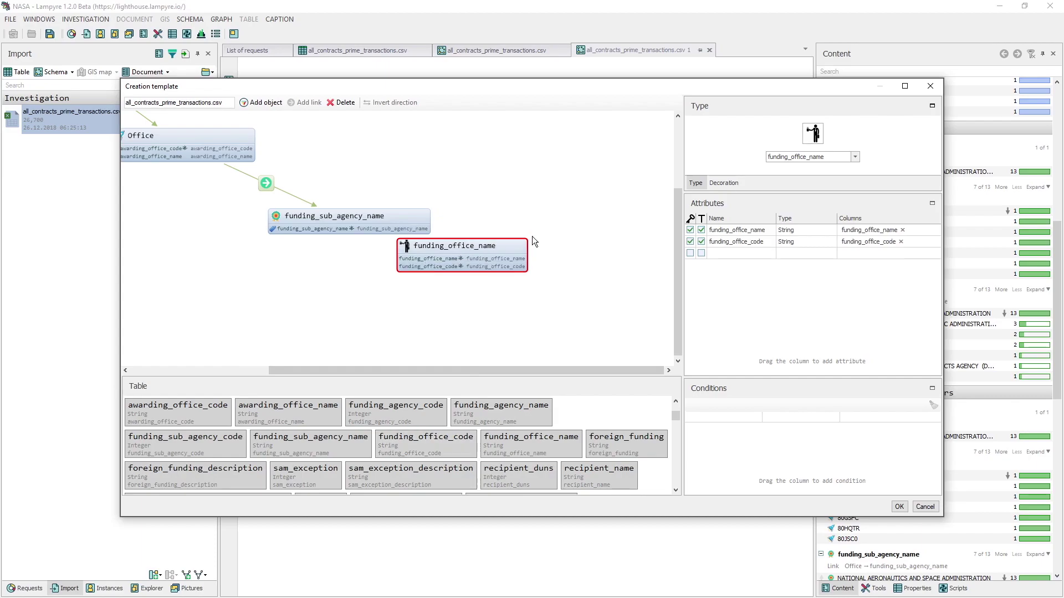
pyautogui.click(700, 242)
pyautogui.click(690, 229)
pyautogui.moveTo(513, 250); pyautogui.dragTo(544, 272)
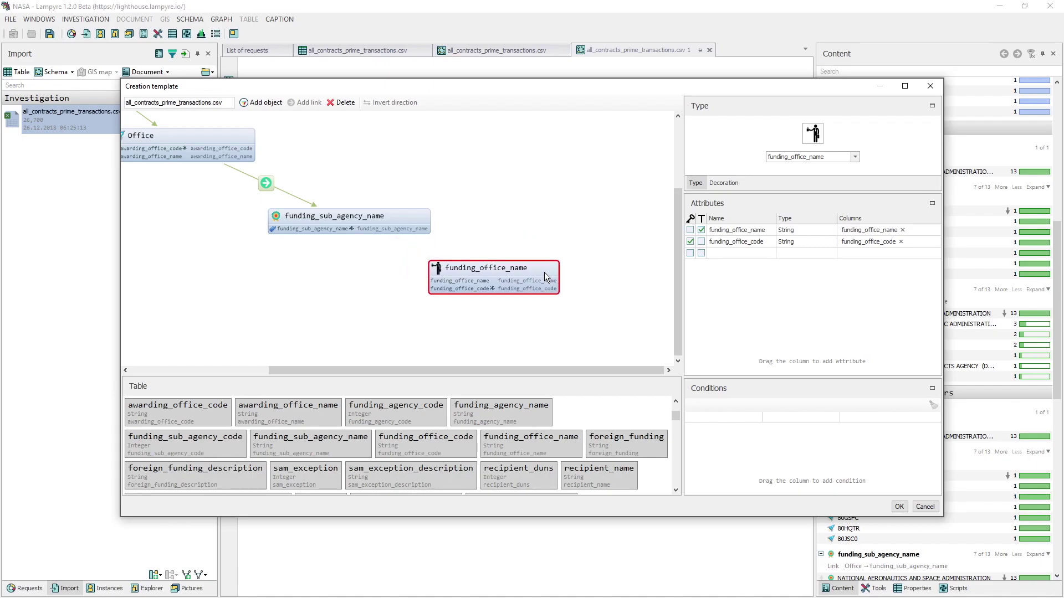
# - Link funding_sub_agency_name to funding_office_name and apply the template to build the graph
pyautogui.click(427, 224)
pyautogui.keyDown('ctrl'); pyautogui.click(475, 268); pyautogui.keyUp('ctrl')
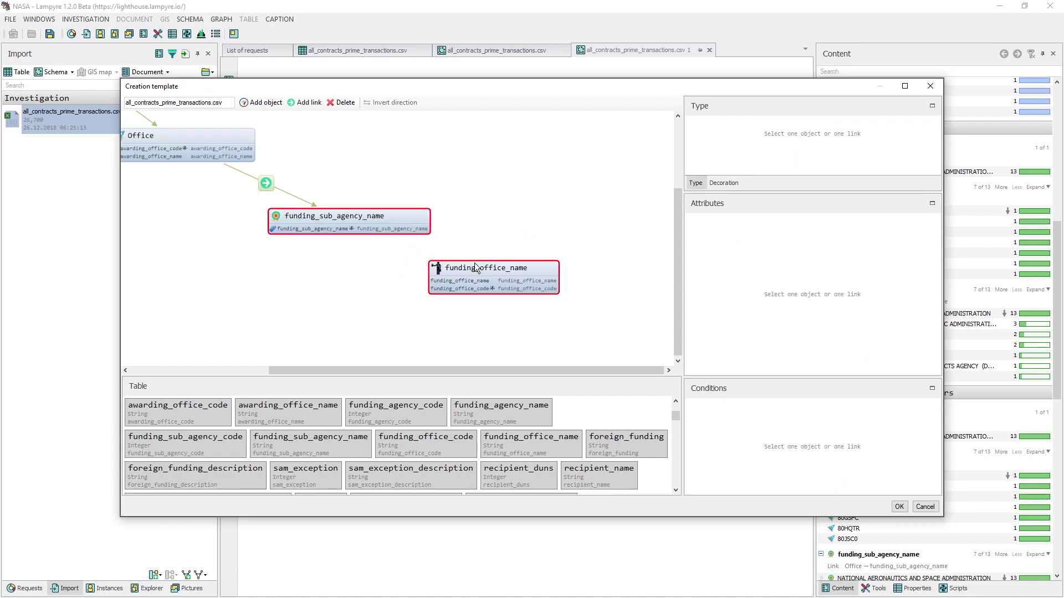
pyautogui.click(306, 104)
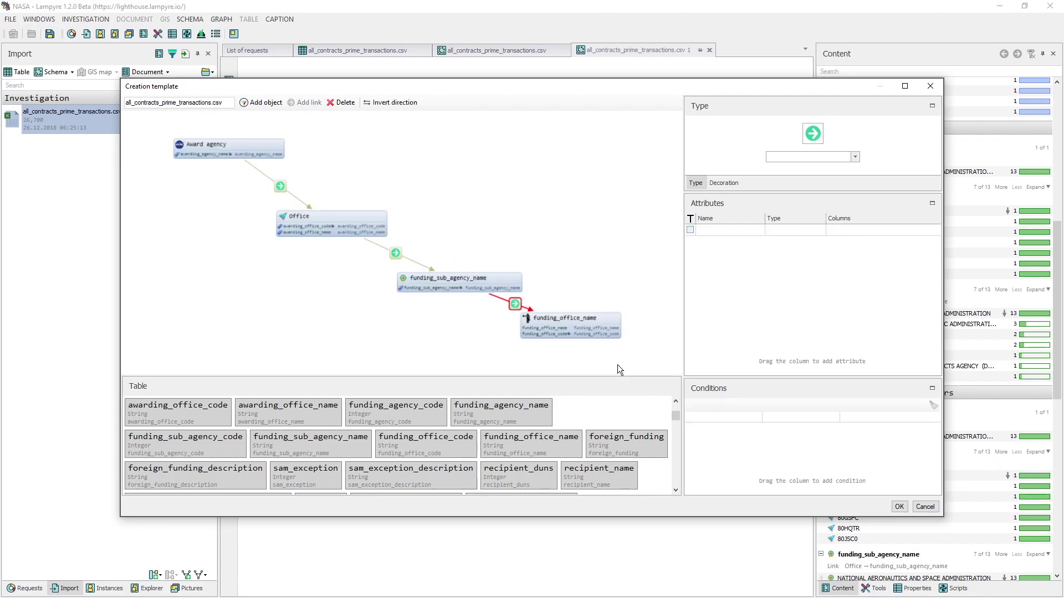
pyautogui.click(899, 506)
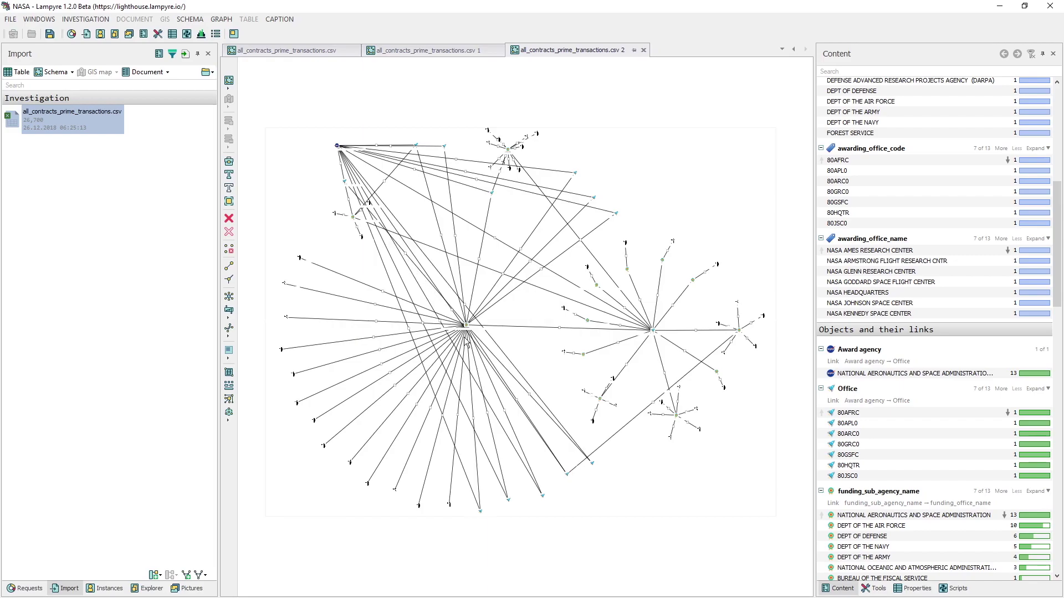
# - Zoom and pan the new graph to view offices below the NASA hub, then return to the full network
pyautogui.scroll(3, 464, 337)
pyautogui.scroll(1, 465, 337)
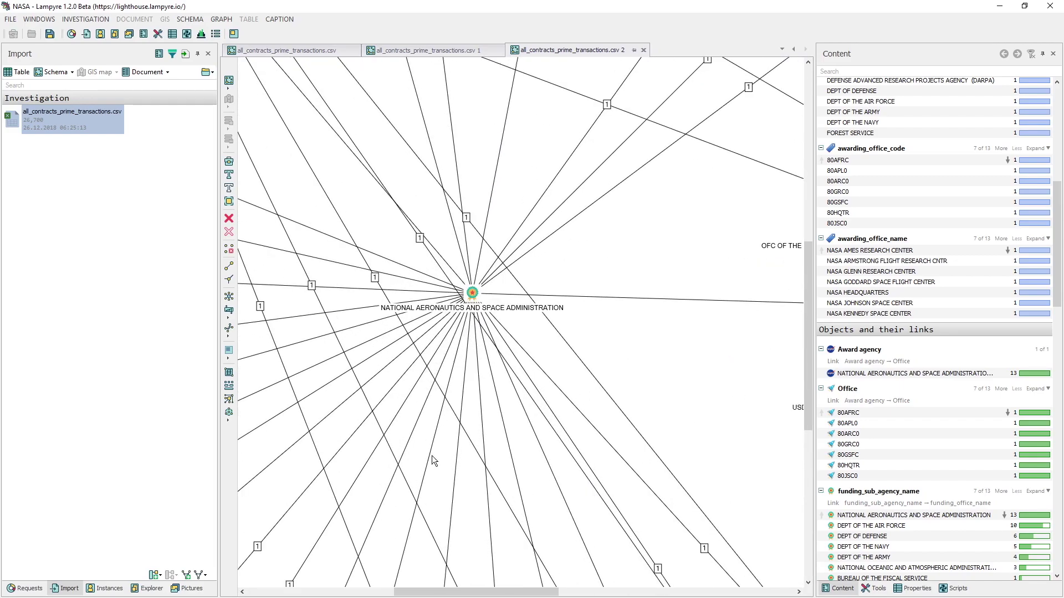
pyautogui.moveTo(434, 453); pyautogui.dragTo(468, 4)
pyautogui.rightClick(468, 5)
pyautogui.press('Escape')
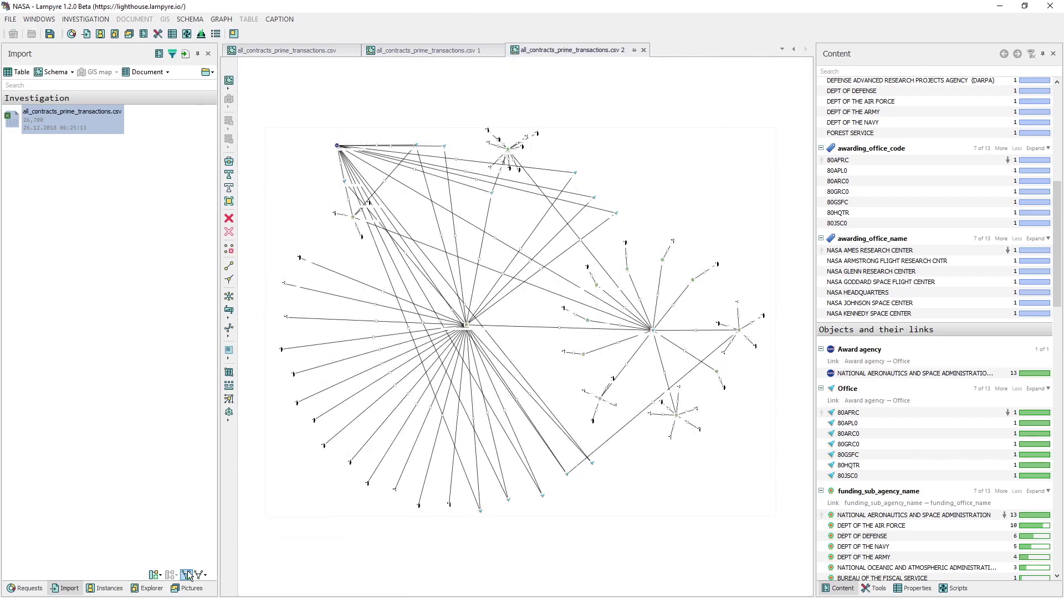
# - Create a new template named Transactions and settle its Ordering_period_end_date object into position
pyautogui.click(187, 575)
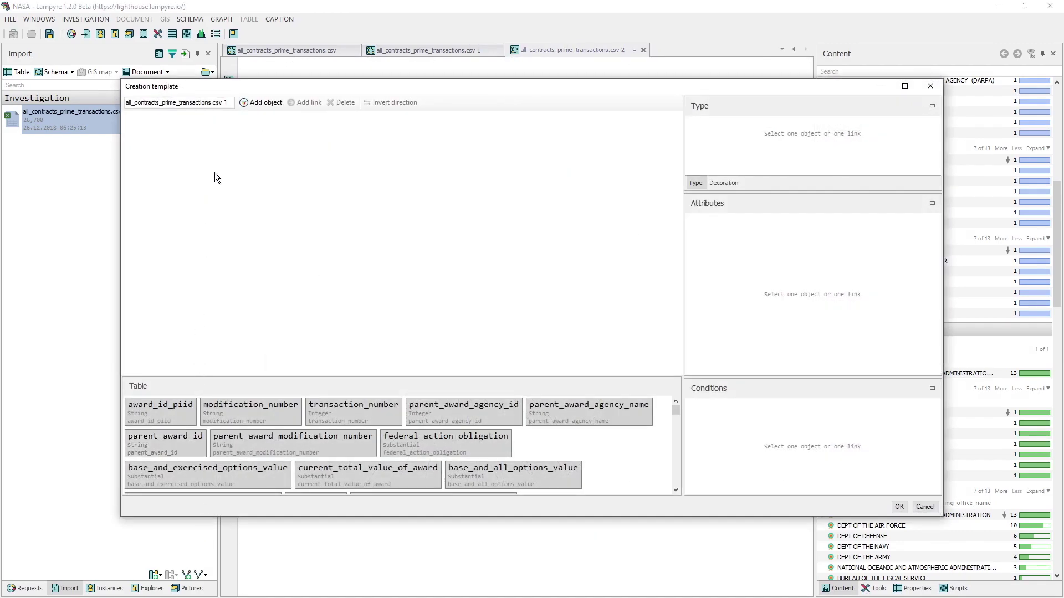
pyautogui.tripleClick(210, 102)
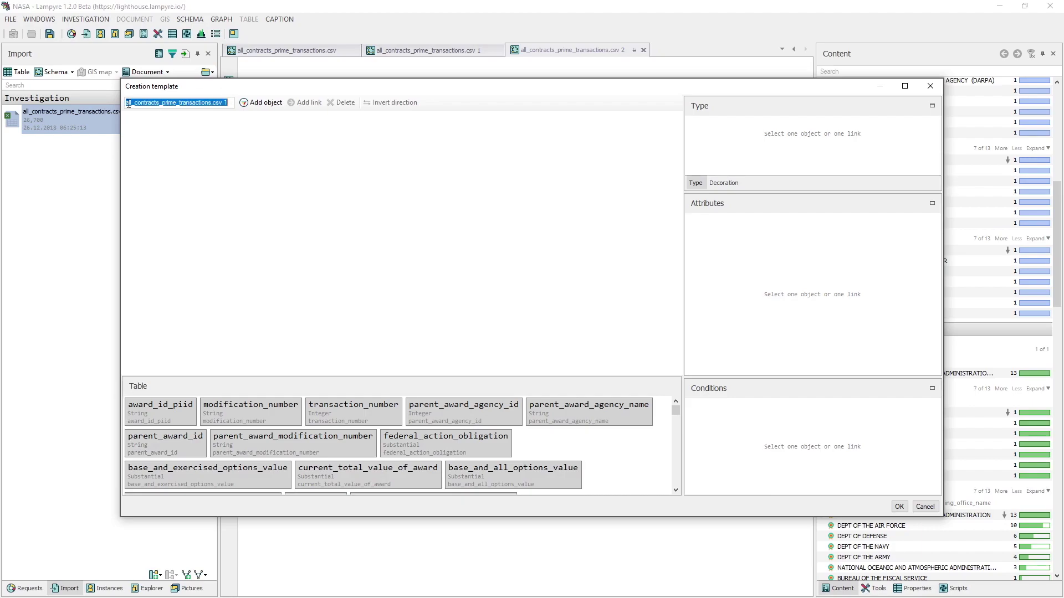
pyautogui.write('Transactions')
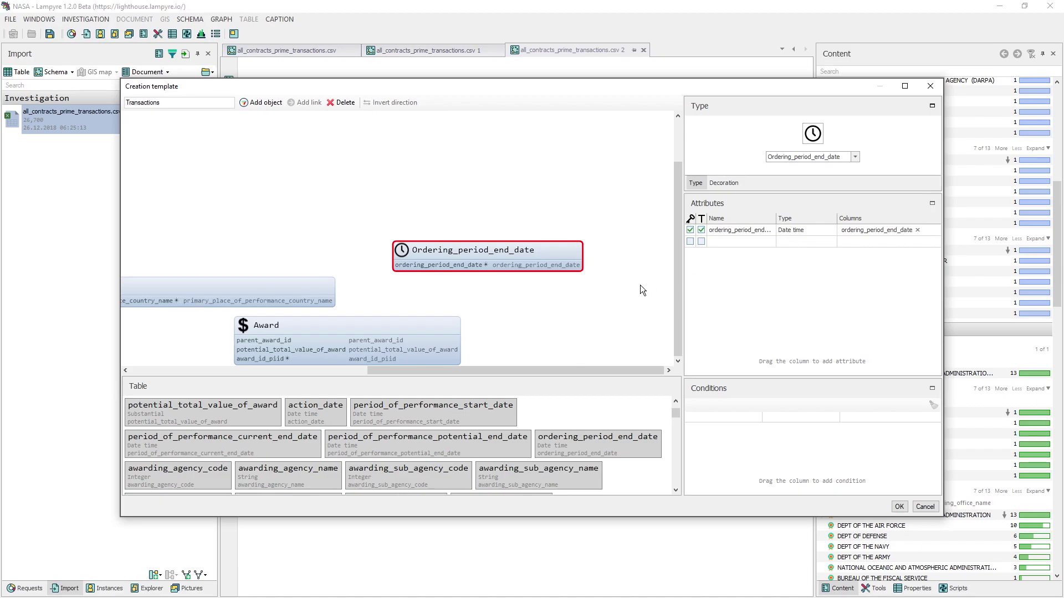
pyautogui.scroll(-3, 640, 285)
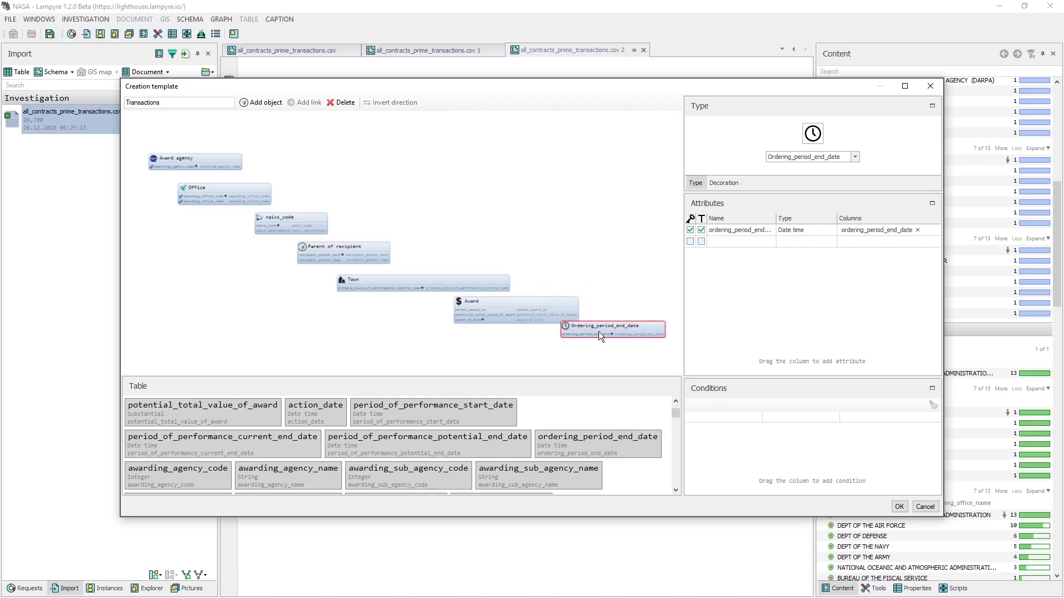
pyautogui.moveTo(599, 332); pyautogui.dragTo(600, 337)
# - Condition the Office→Town link on primary_place_of_performance_country_name with operator Not equal
pyautogui.doubleClick(491, 83)
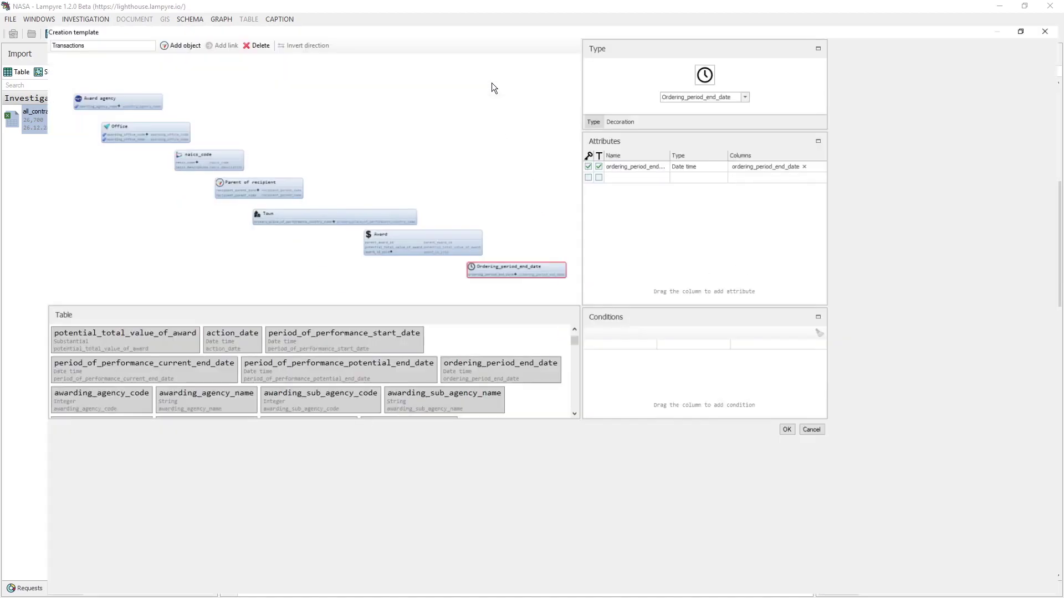
pyautogui.scroll(2, 269, 118)
pyautogui.scroll(2, 270, 119)
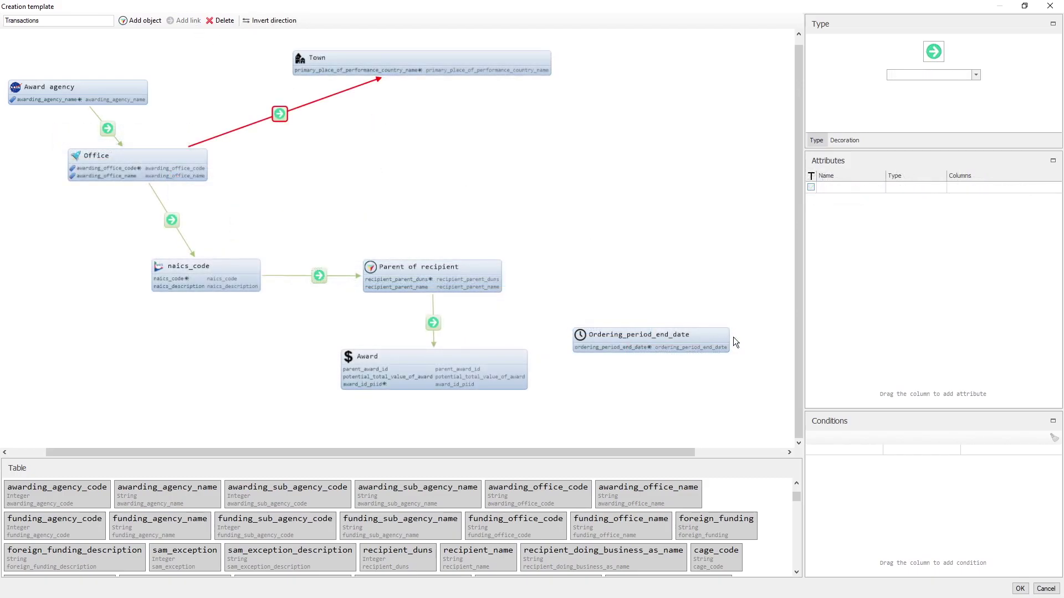
pyautogui.click(856, 449)
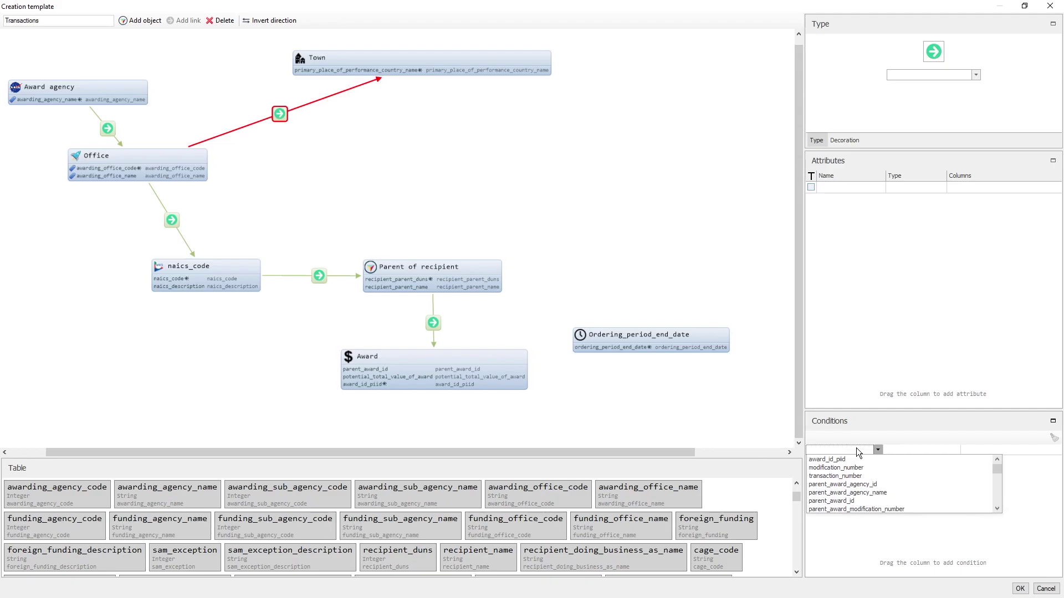
pyautogui.write('primary_place_of_p...')
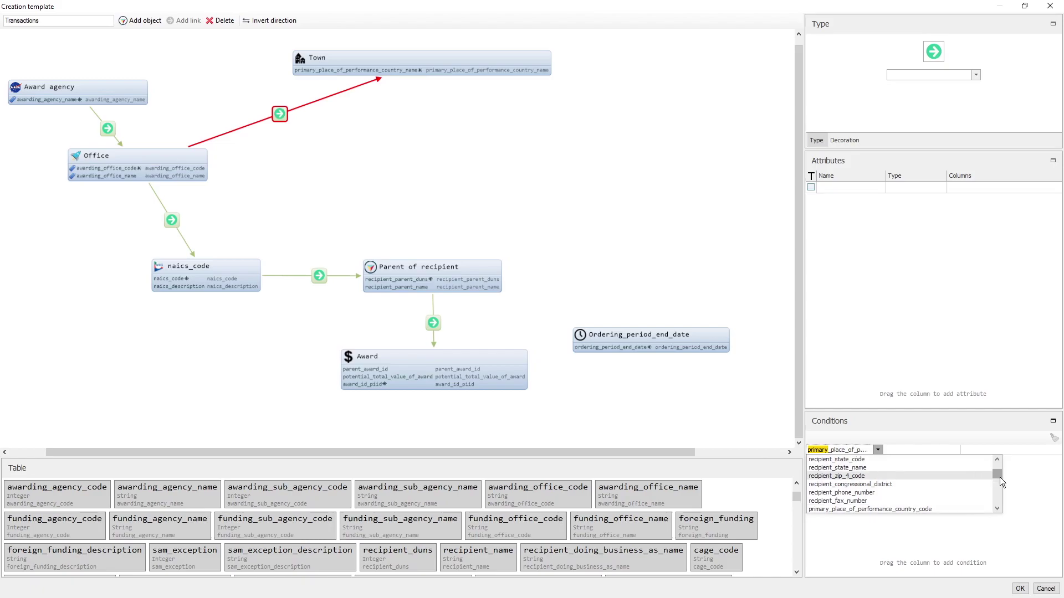
pyautogui.scroll(-2, 999, 477)
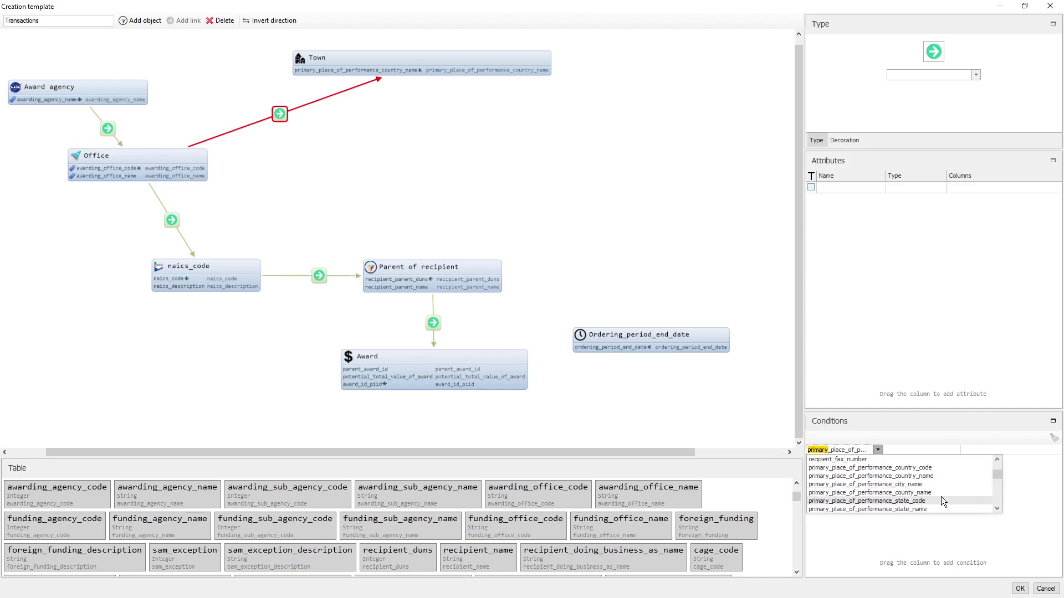
pyautogui.click(909, 476)
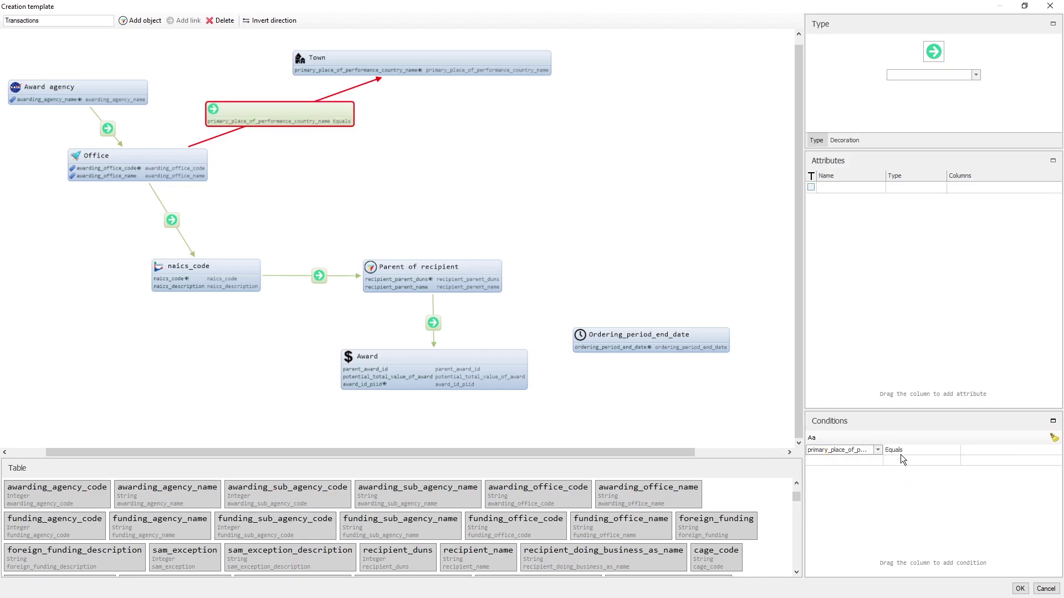
pyautogui.click(900, 451)
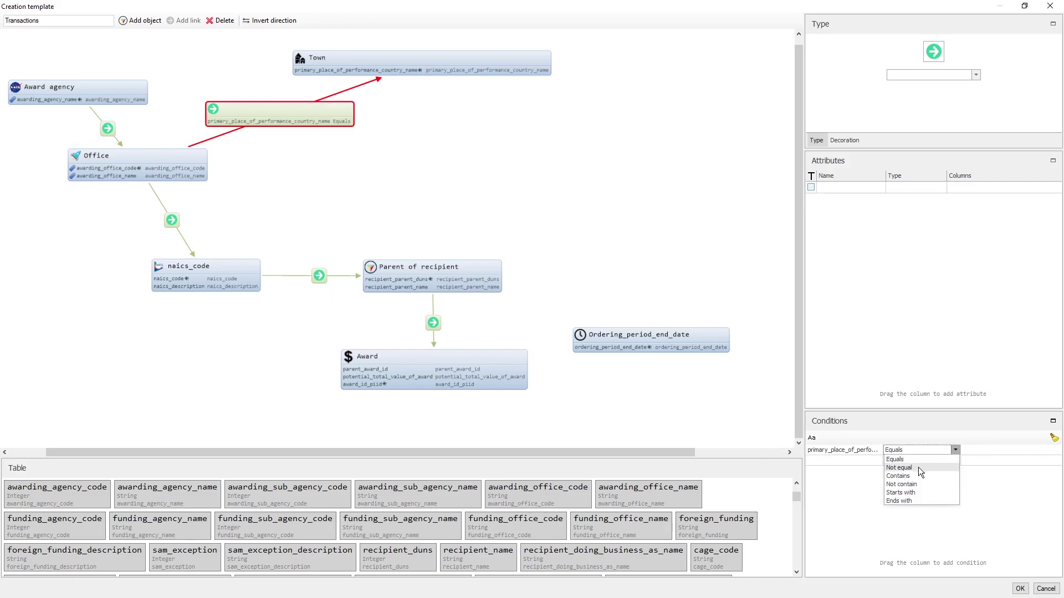
pyautogui.click(919, 467)
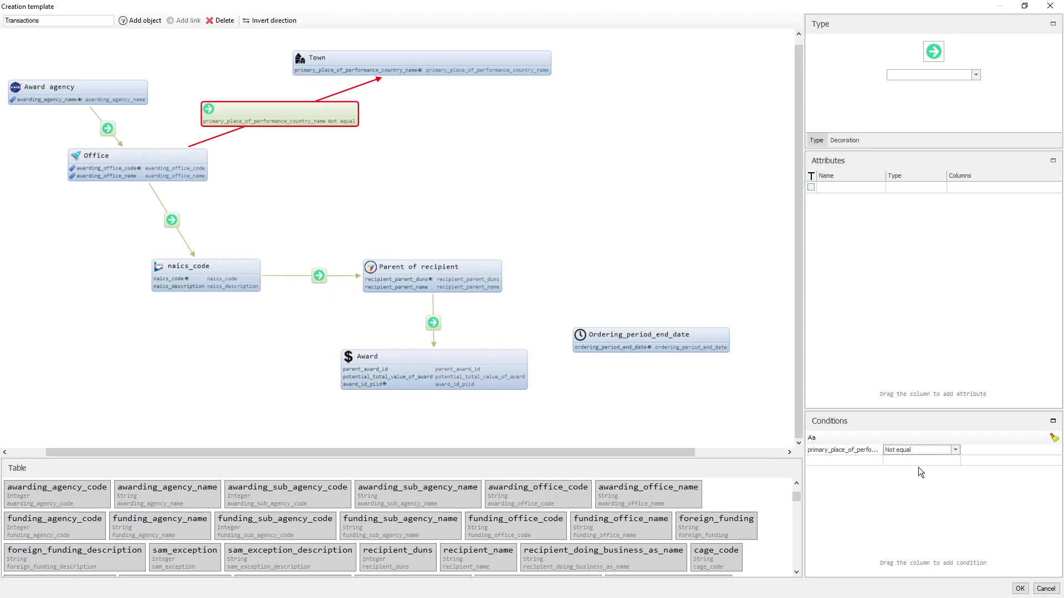
# - Add a Parent of recipient→Town link with country name Not equal, plus an award_id_piid Office→Parent of recipient link
pyautogui.click(918, 468)
pyautogui.click(997, 506)
pyautogui.click(997, 506)
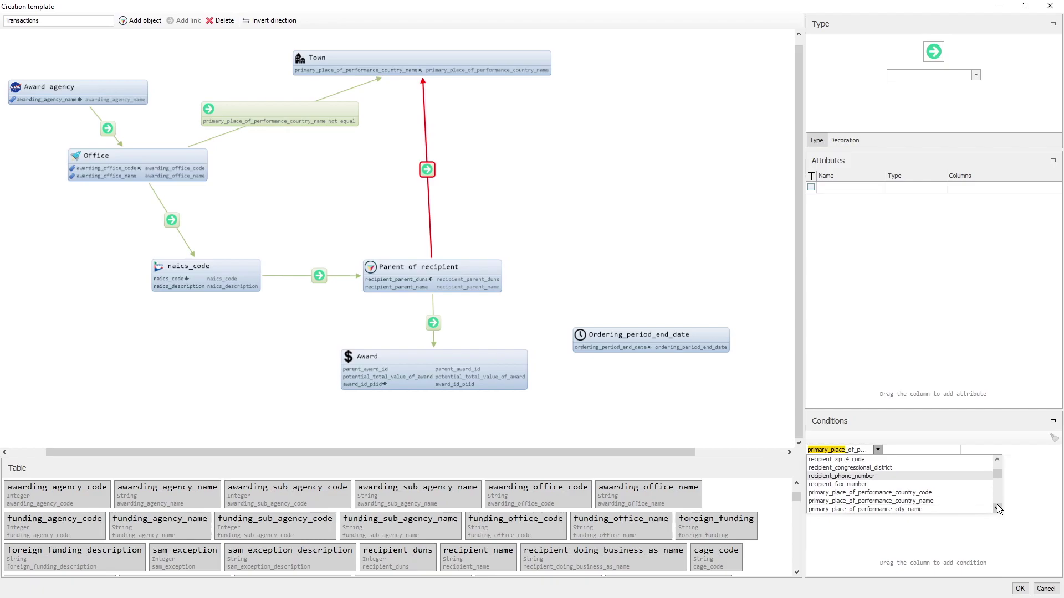
pyautogui.click(962, 500)
pyautogui.click(921, 449)
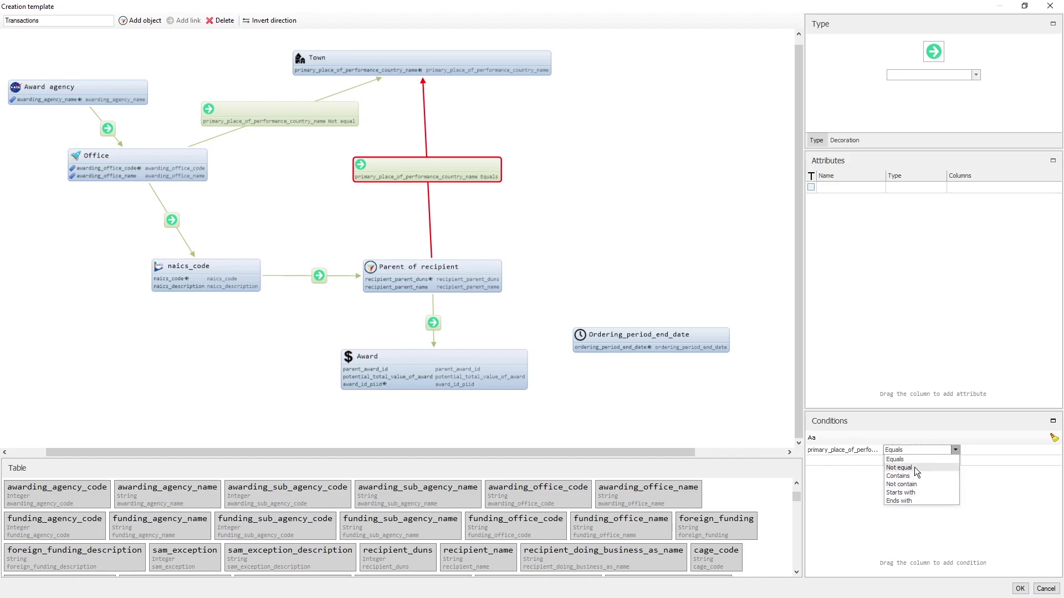
pyautogui.click(915, 467)
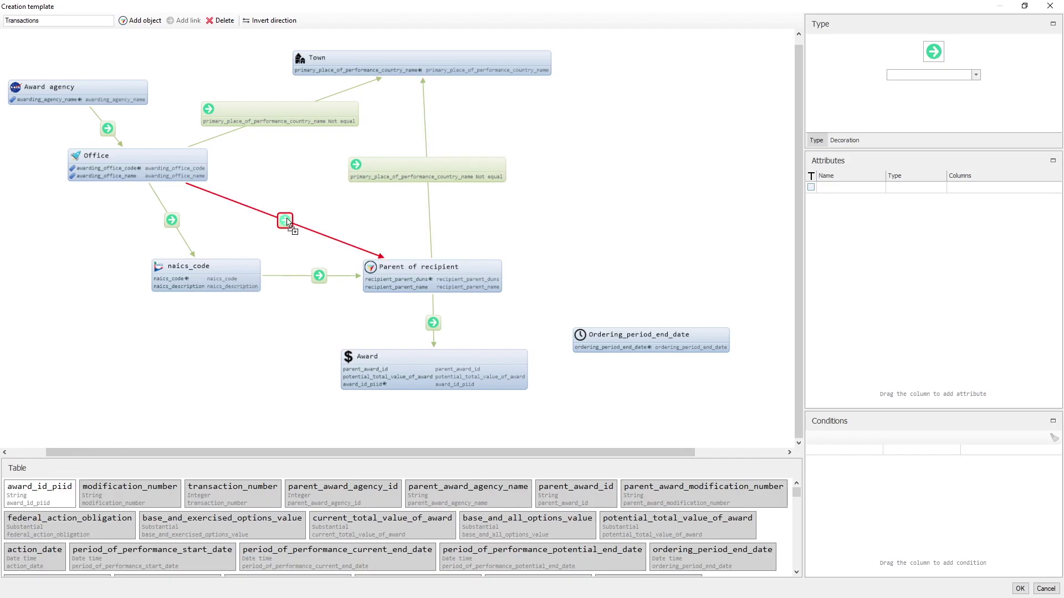
pyautogui.click(287, 218)
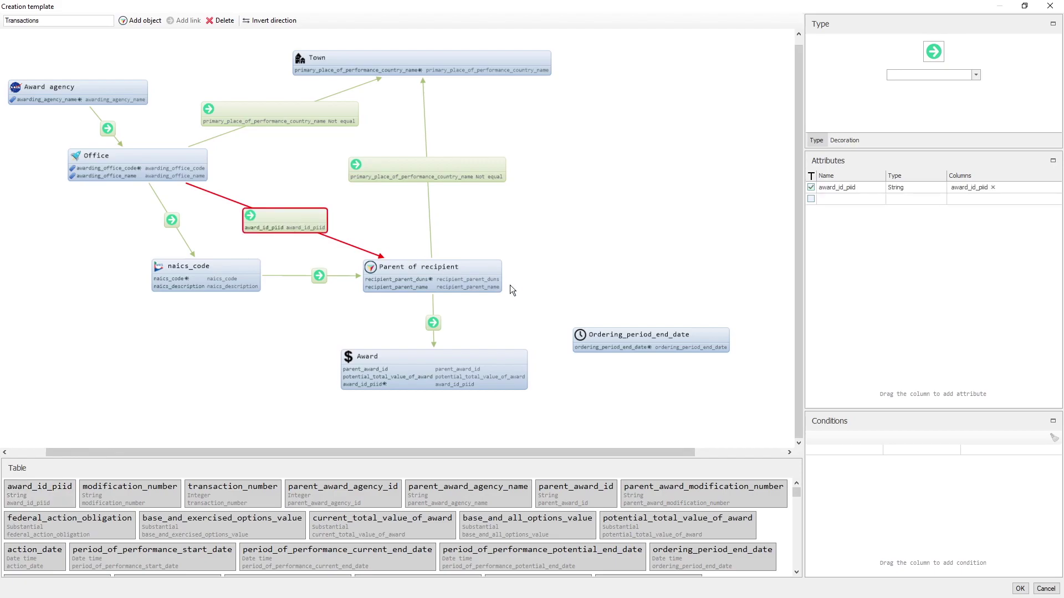
# - Move the Ordering_period_end_date object down beneath Award in the template, then select Award
pyautogui.moveTo(624, 334); pyautogui.dragTo(422, 421)
pyautogui.click(420, 360)
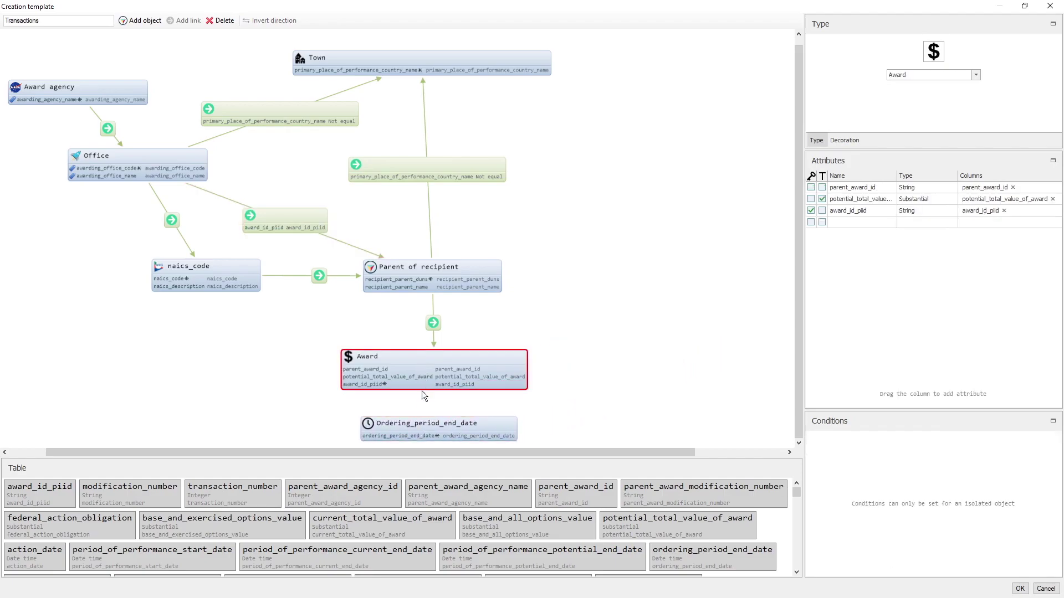
# - Link Award to Ordering_period_end_date and nudge the date object slightly down-left
pyautogui.keyDown('ctrl'); pyautogui.click(424, 421); pyautogui.keyUp('ctrl')
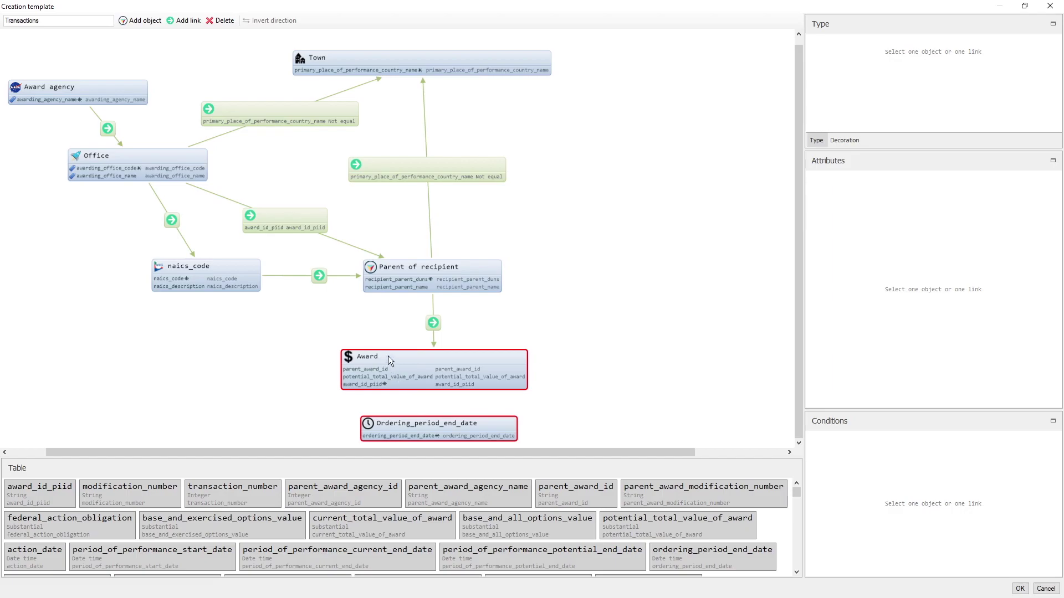
pyautogui.click(187, 22)
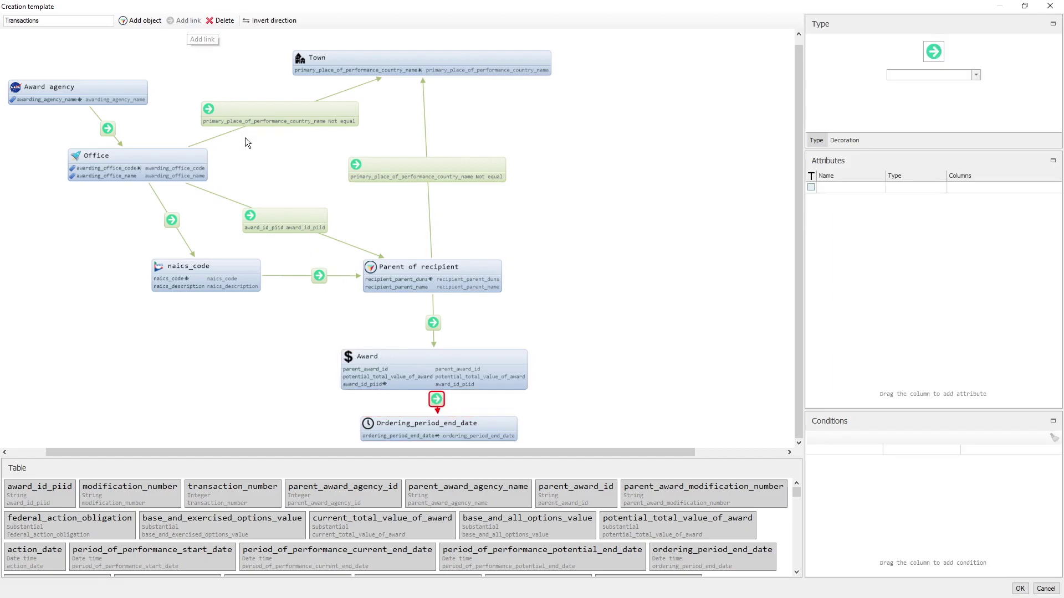
pyautogui.click(398, 424)
pyautogui.moveTo(397, 424); pyautogui.dragTo(393, 428)
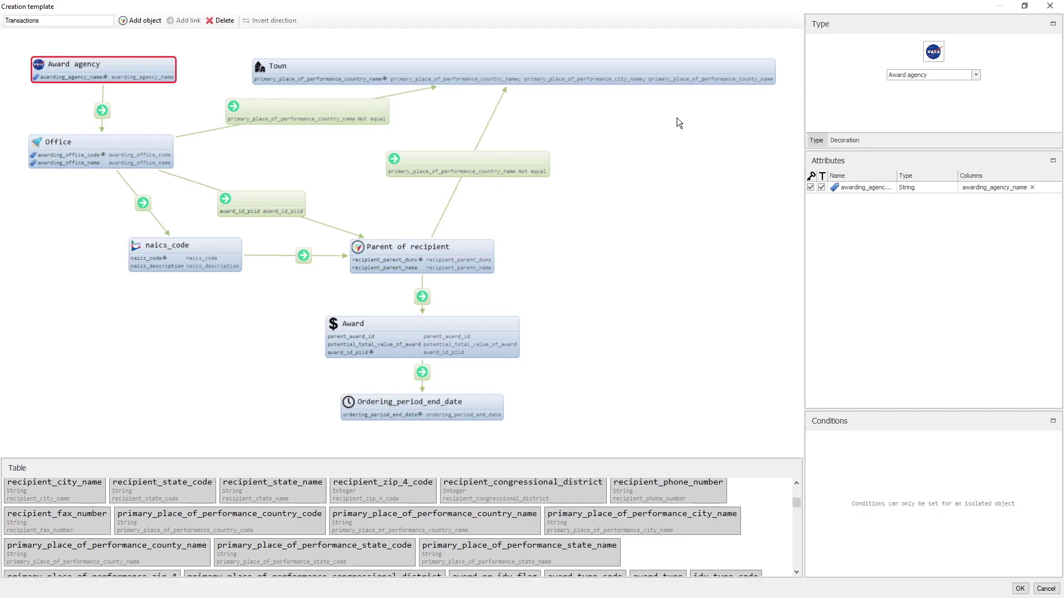
# - Confirm the Transactions template to generate the graph of 12,174 Award, 3,460 parent and 1,382 Town nodes
pyautogui.click(1020, 588)
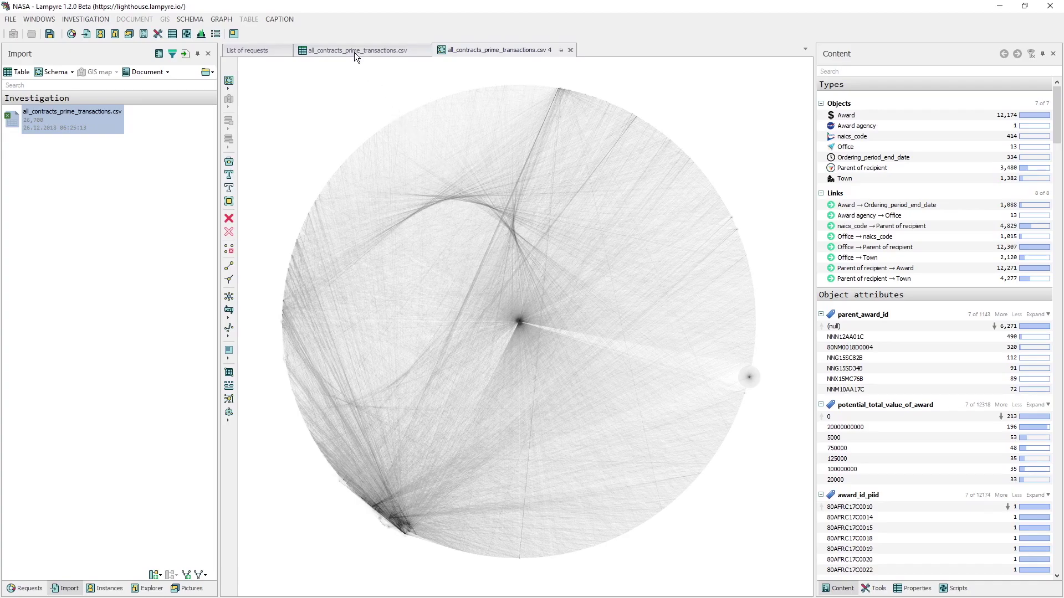
# - Close the graph and filter recipient_parent_name to SPACE EXPLORATION TECHNOLOGIES CORP., leaving 89 rows
pyautogui.click(570, 50)
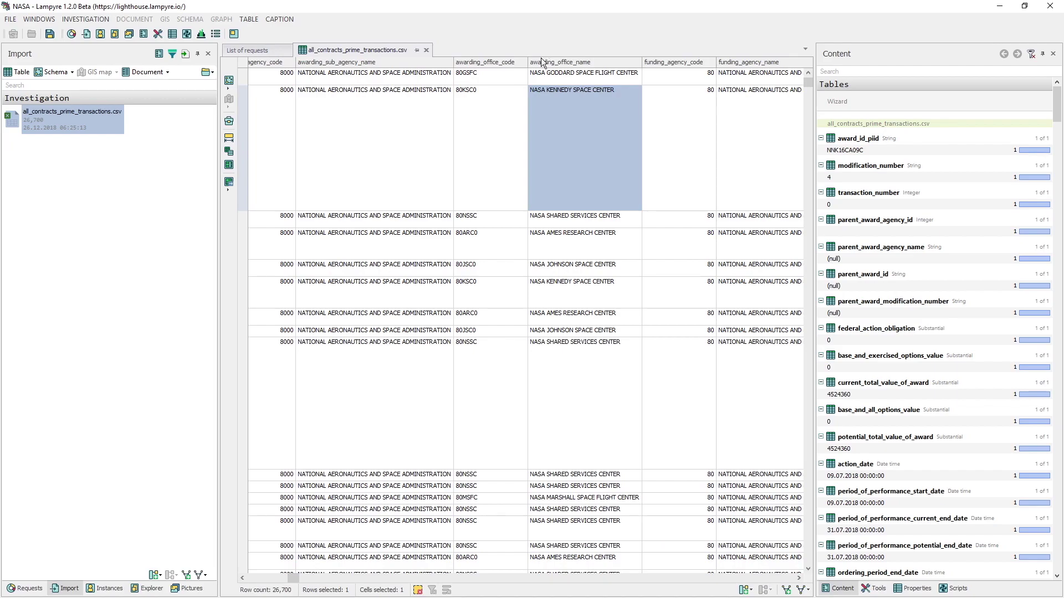
pyautogui.moveTo(298, 580); pyautogui.dragTo(331, 572)
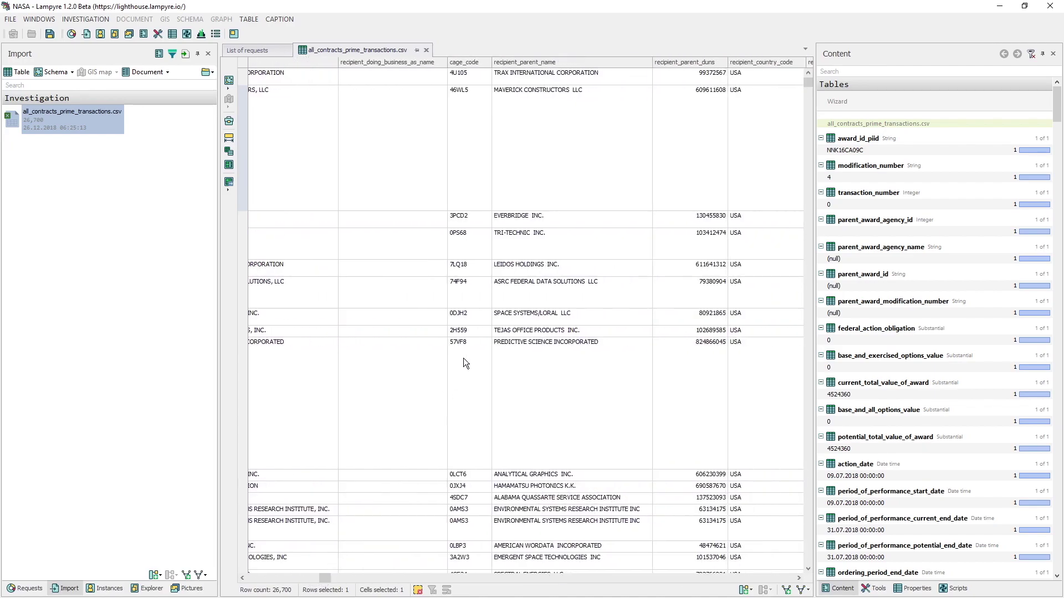
pyautogui.click(646, 62)
pyautogui.click(596, 92)
pyautogui.write('"Space exploration"')
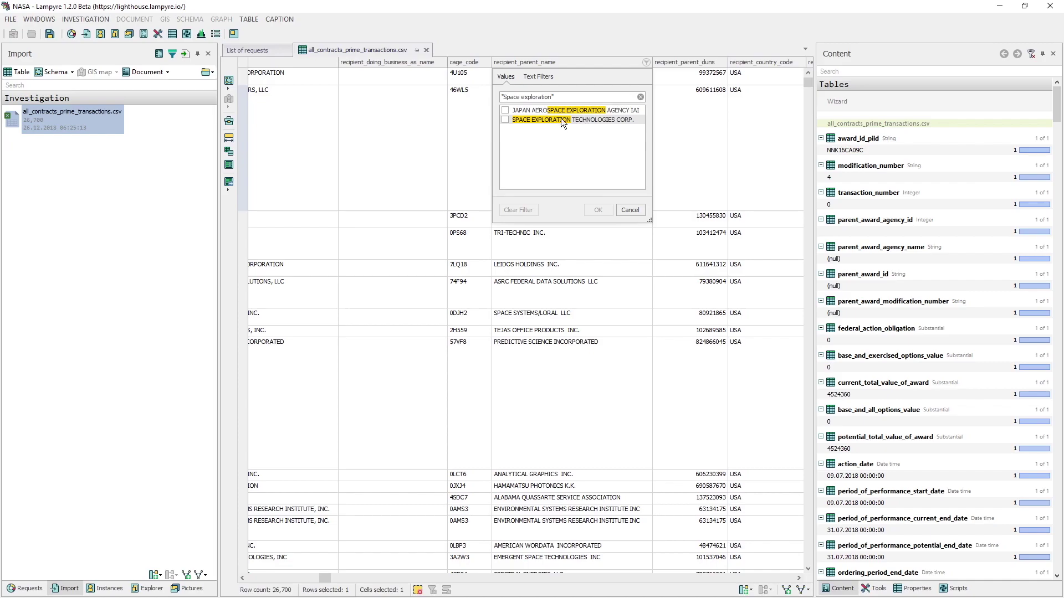
pyautogui.click(506, 120)
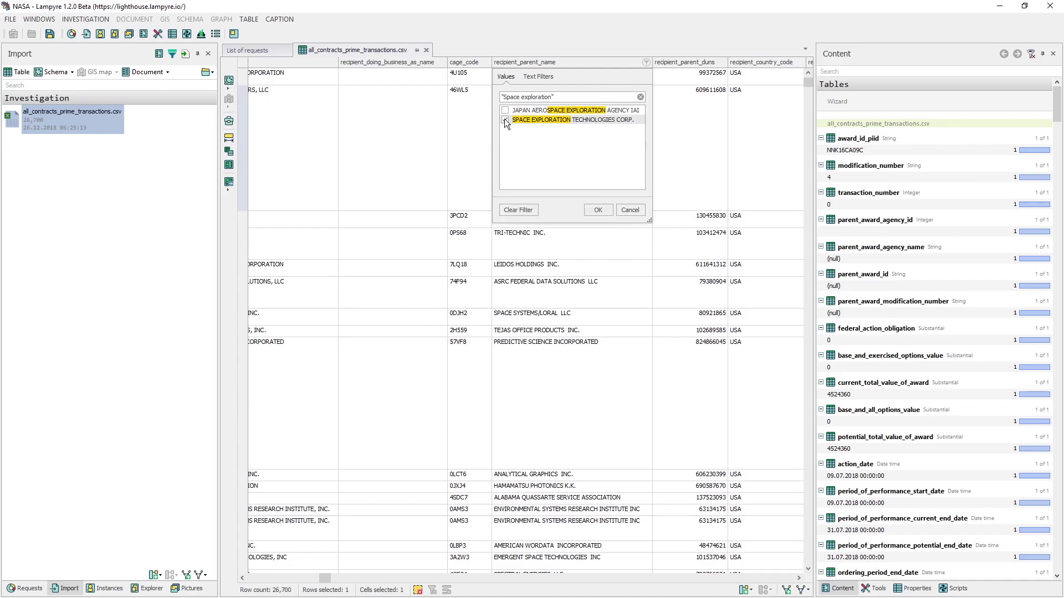
pyautogui.click(588, 209)
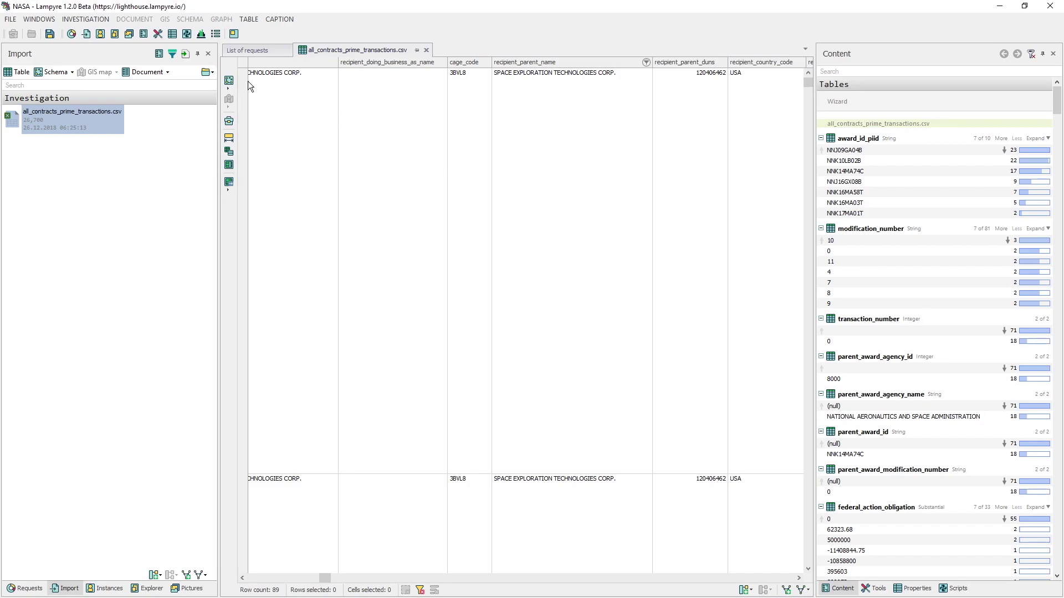
# - Build a Transactions-template graph from the SpaceX rows and inspect the SPACE EXPLORATION TECHNOLOGIES CORP. node
pyautogui.click(230, 80)
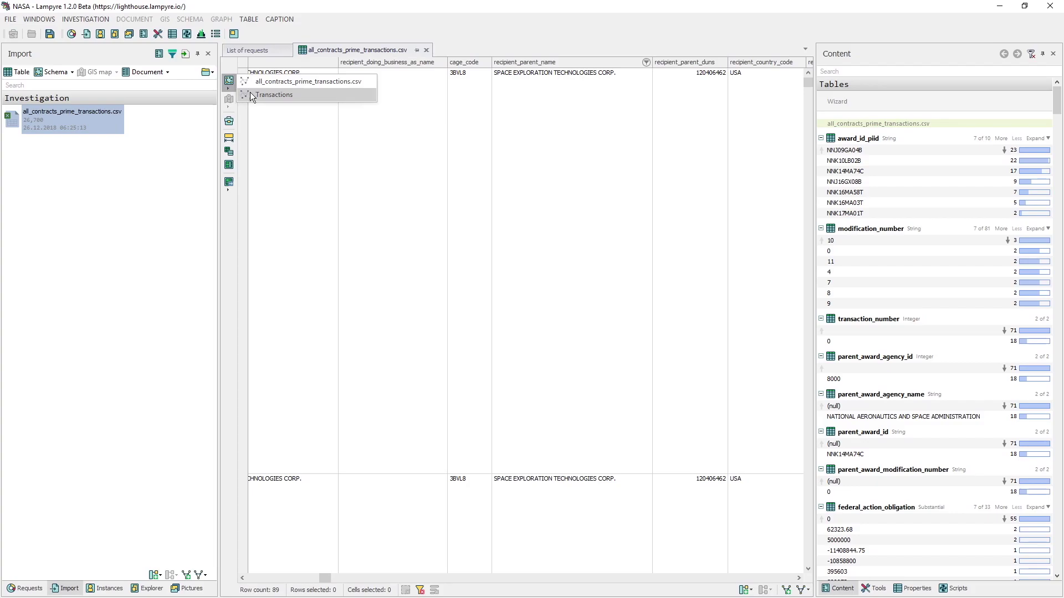
pyautogui.click(250, 93)
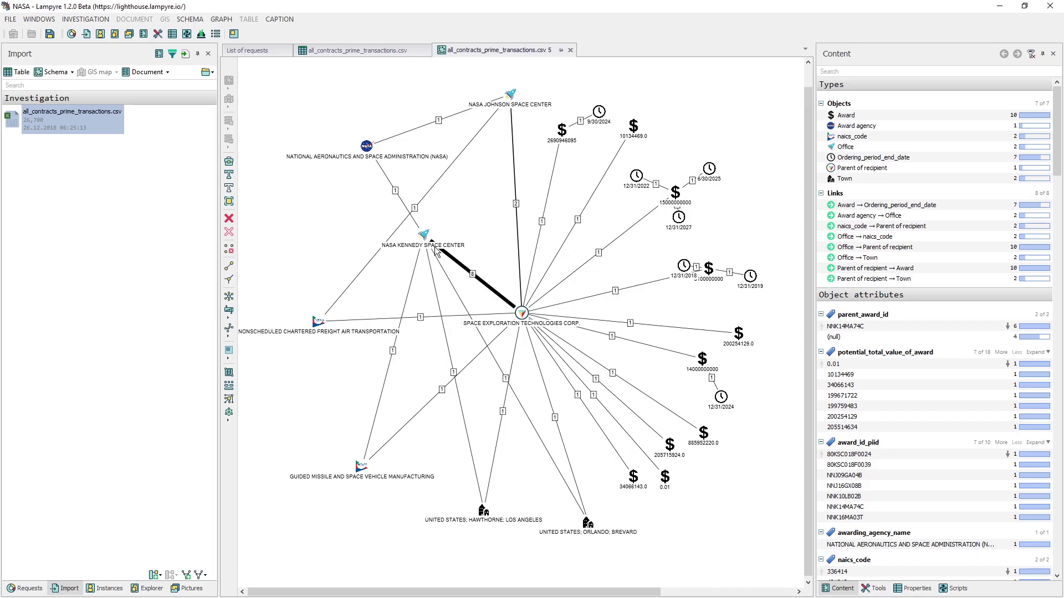
pyautogui.click(519, 315)
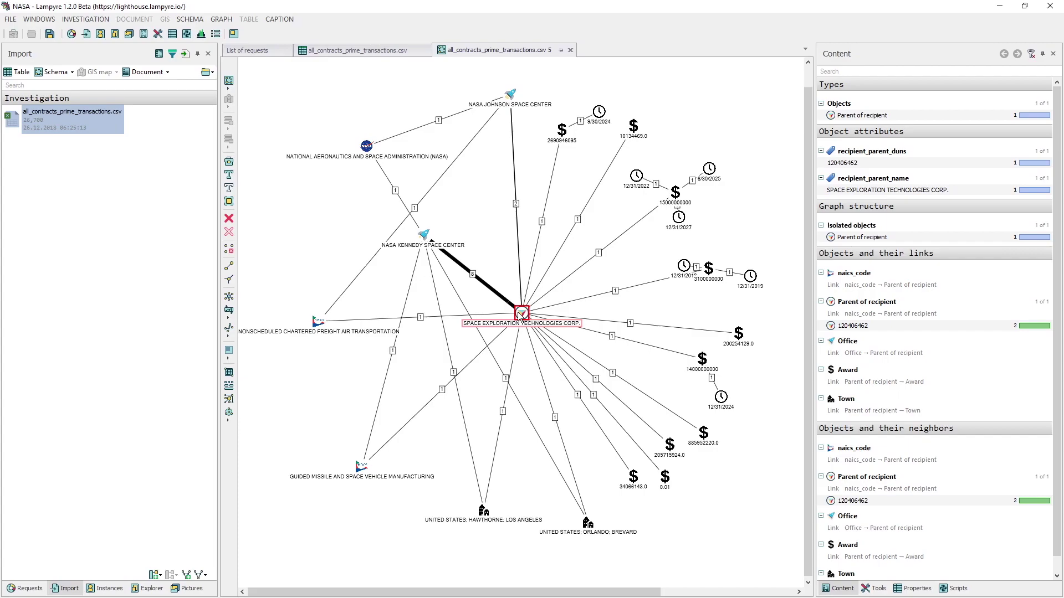
# - Float the SpaceX graph in its own pane and highlight several SpaceX records in it
pyautogui.moveTo(481, 51); pyautogui.dragTo(521, 338)
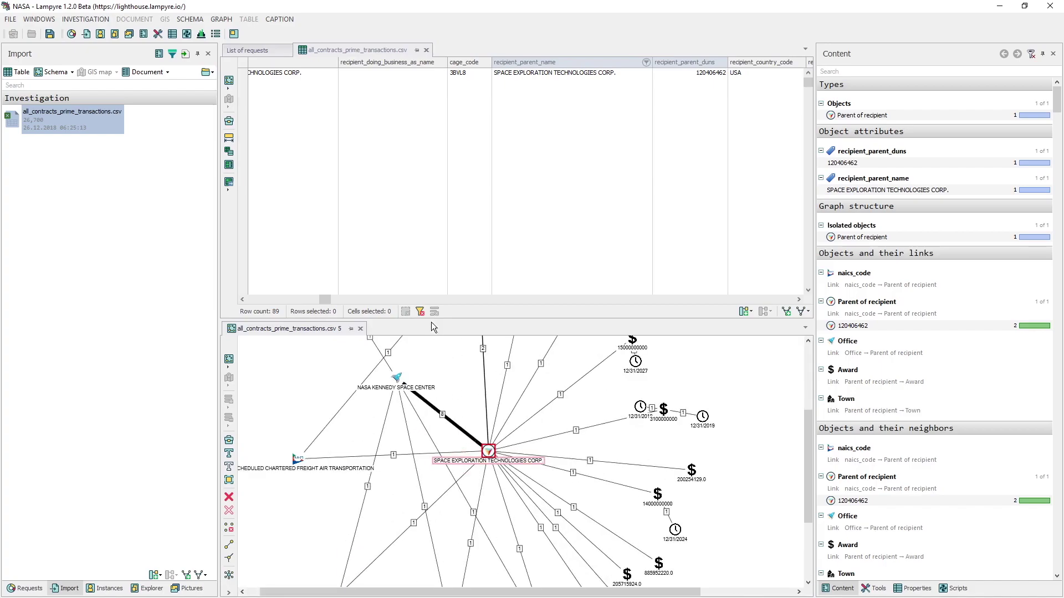
pyautogui.click(304, 175)
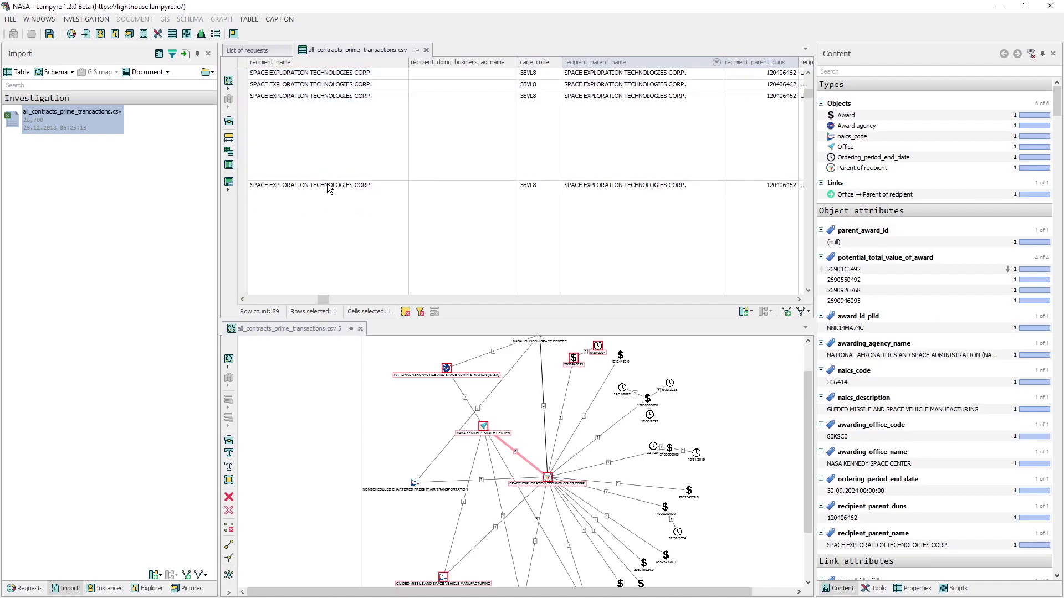
pyautogui.click(327, 187)
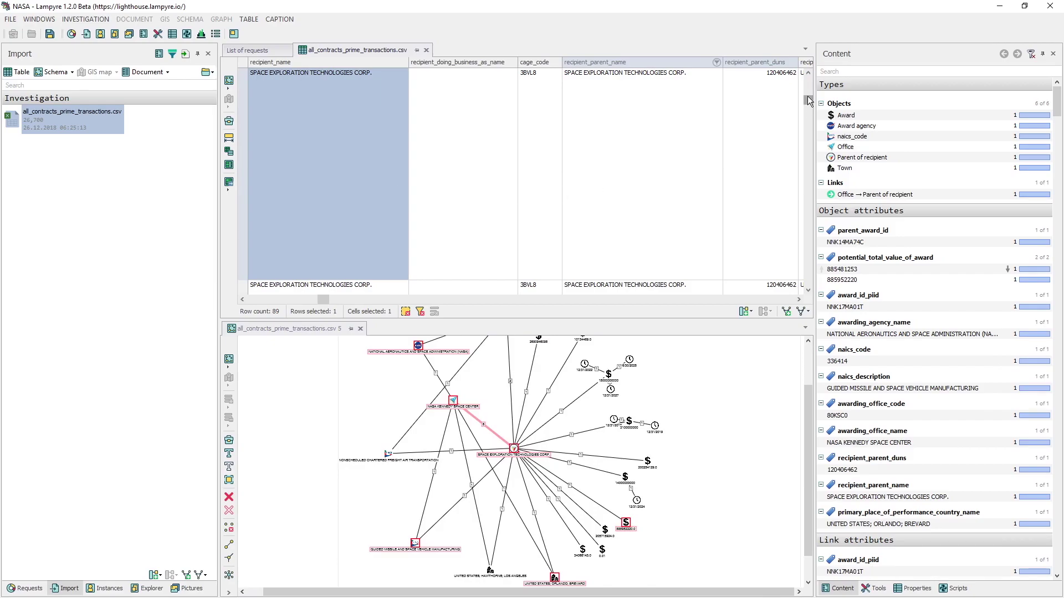
pyautogui.moveTo(809, 100); pyautogui.dragTo(809, 154)
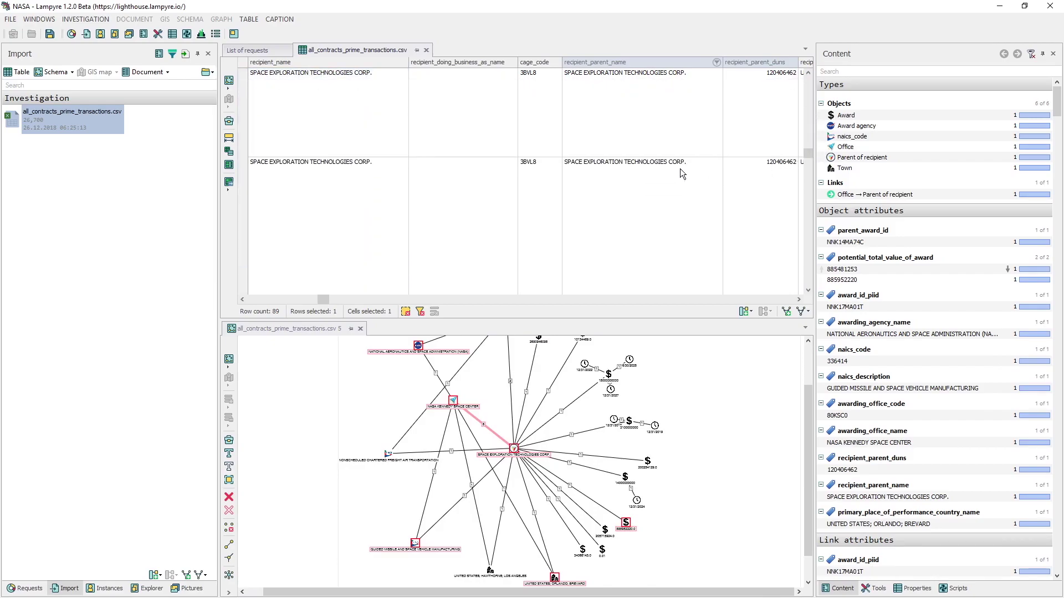
pyautogui.click(480, 186)
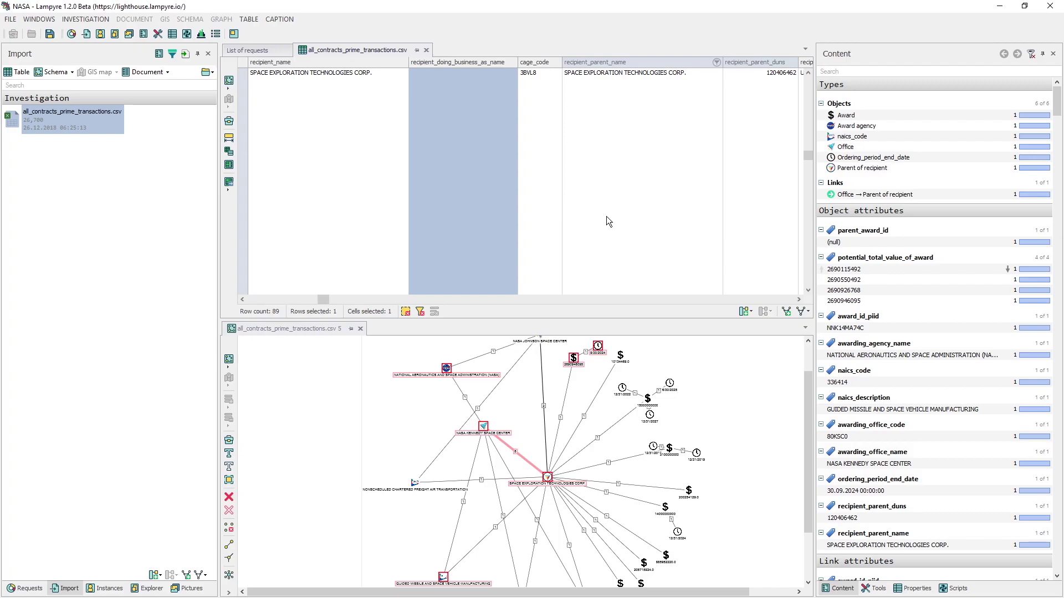
# - Clear the table filter and select the Hawthorne, Los Angeles and Orlando, Brevard town nodes
pyautogui.click(795, 216)
pyautogui.scroll(3, 462, 465)
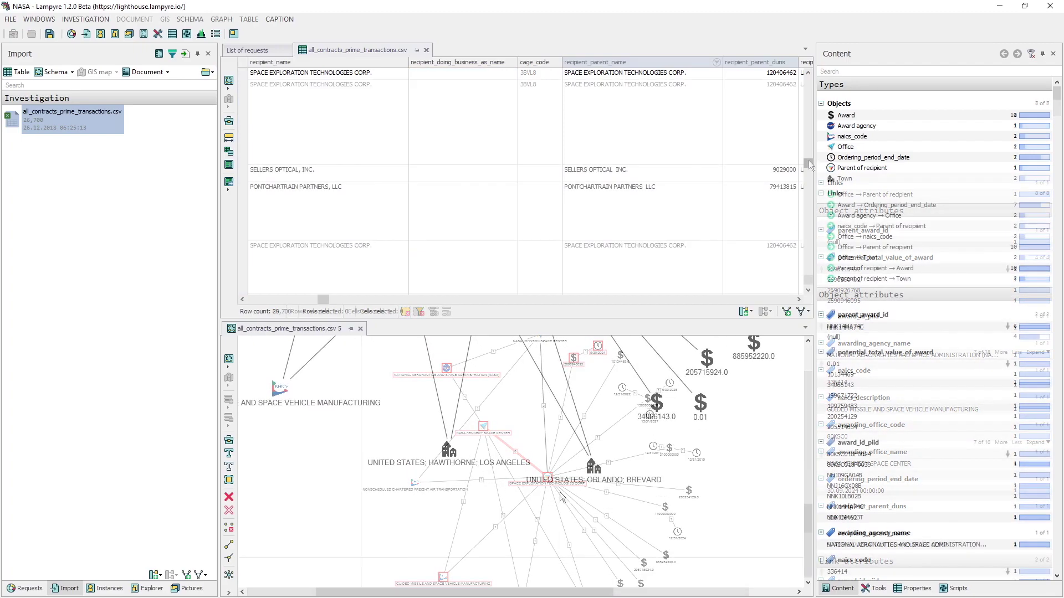
pyautogui.click(463, 466)
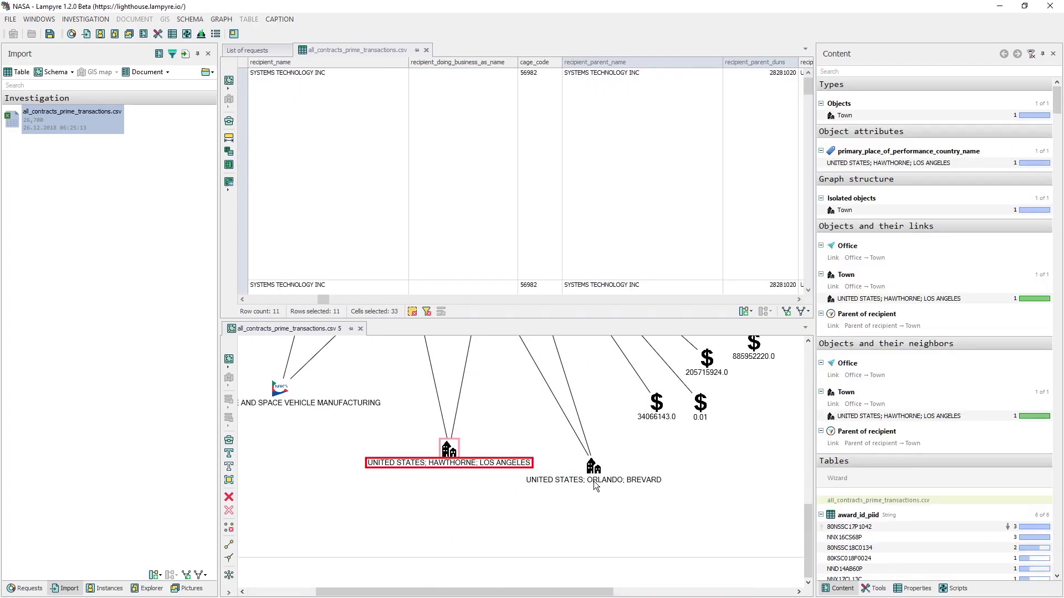
pyautogui.keyDown('ctrl'); pyautogui.click(594, 480); pyautogui.keyUp('ctrl')
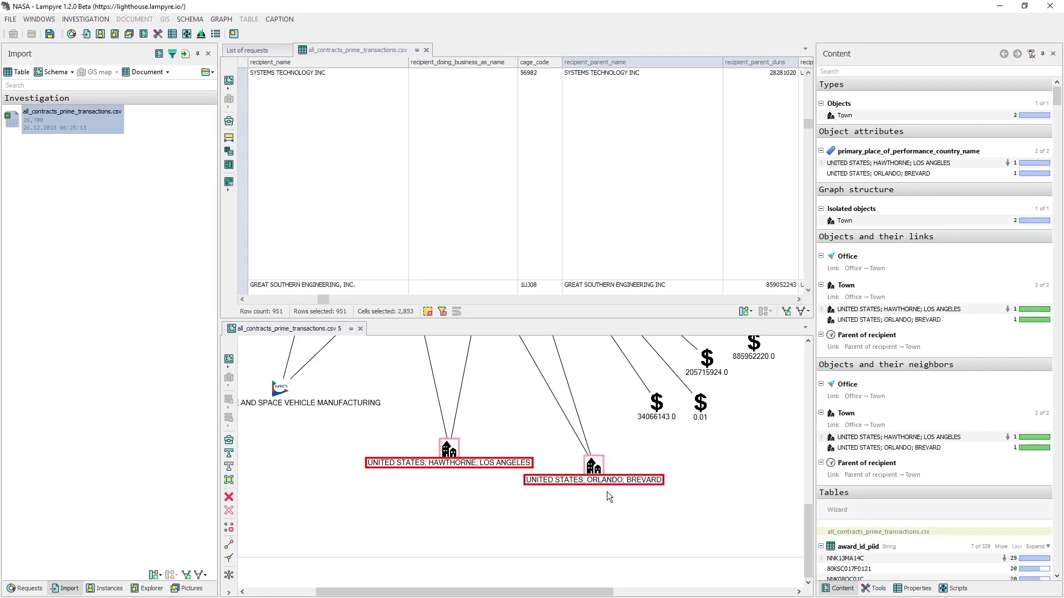
pyautogui.scroll(-3, 613, 498)
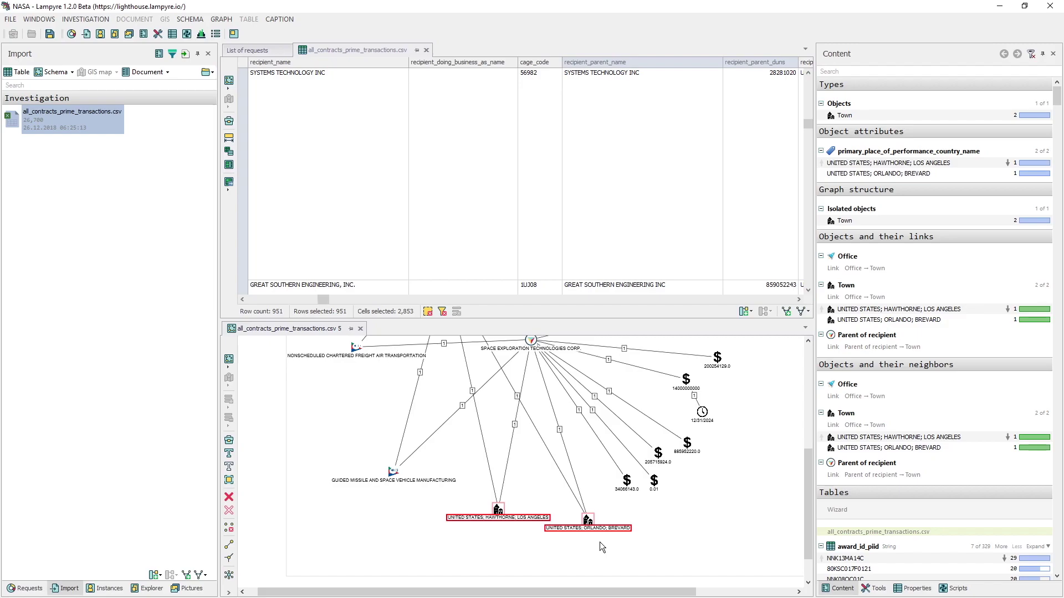
# - Show the Timeline panel from the WINDOWS menu
pyautogui.click(39, 19)
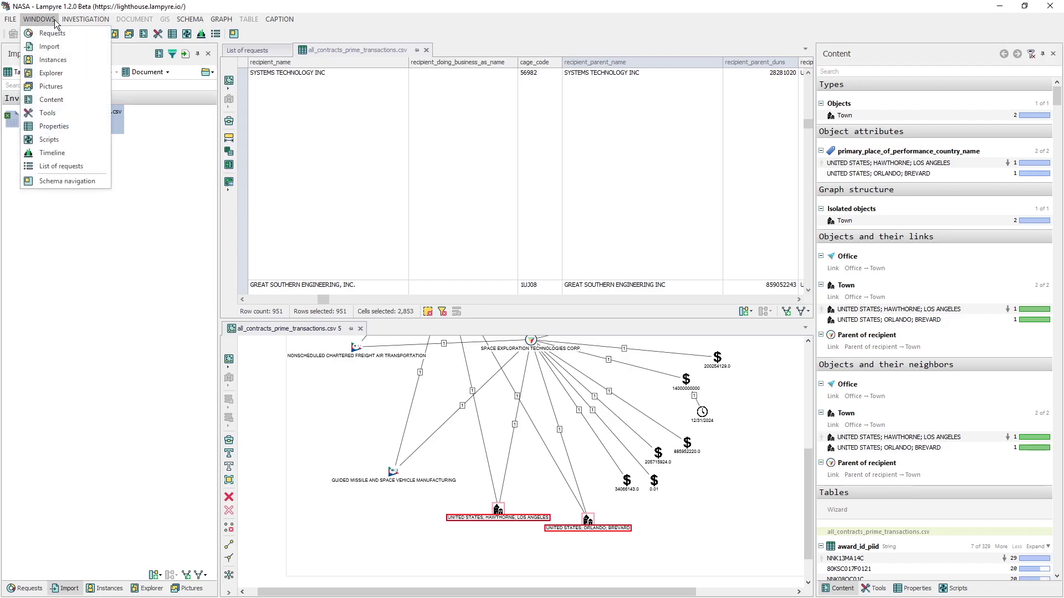
pyautogui.click(84, 151)
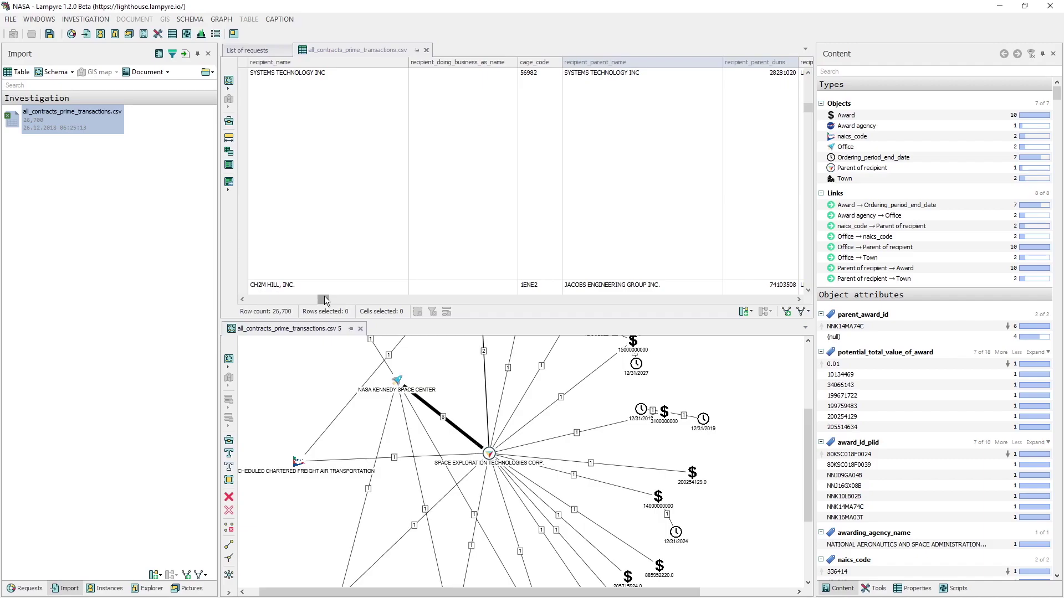
# - Filter recipient_country_name to every country except UNITED STATES, leaving 295 rows
pyautogui.moveTo(324, 300); pyautogui.dragTo(334, 298)
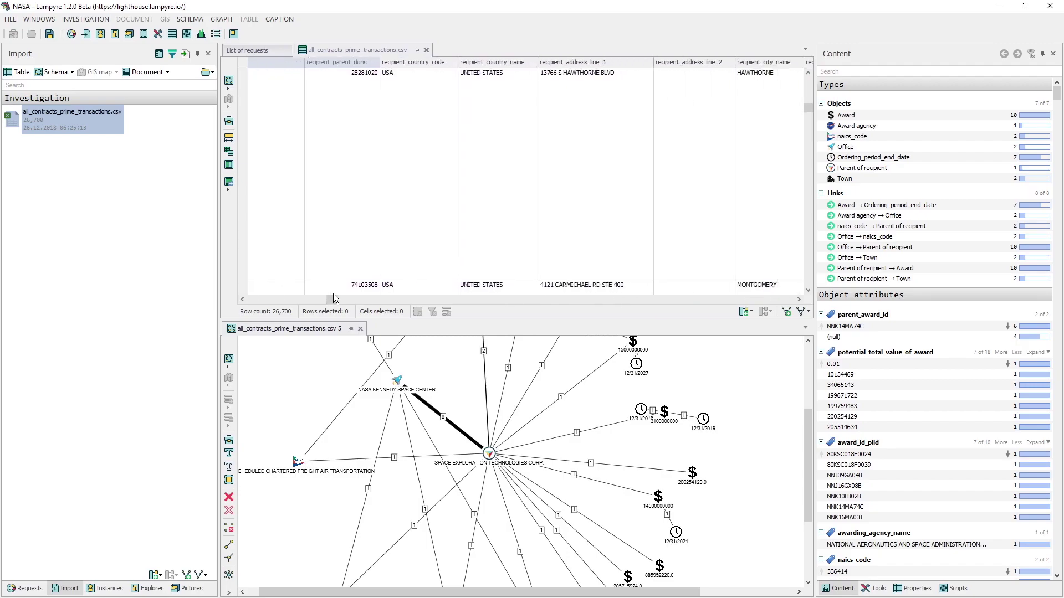
pyautogui.click(530, 63)
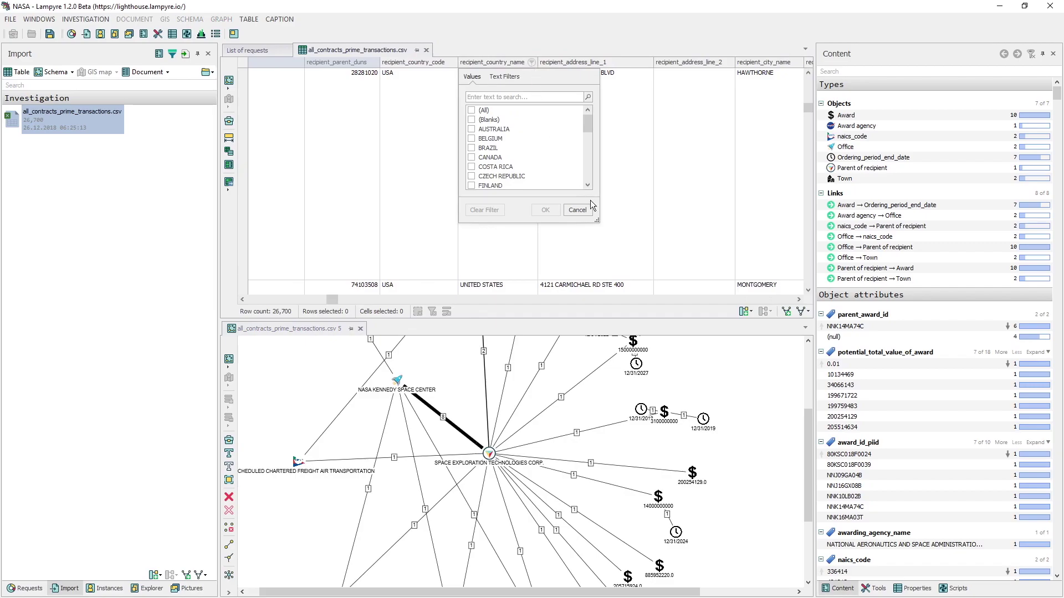
pyautogui.moveTo(597, 225); pyautogui.dragTo(731, 502)
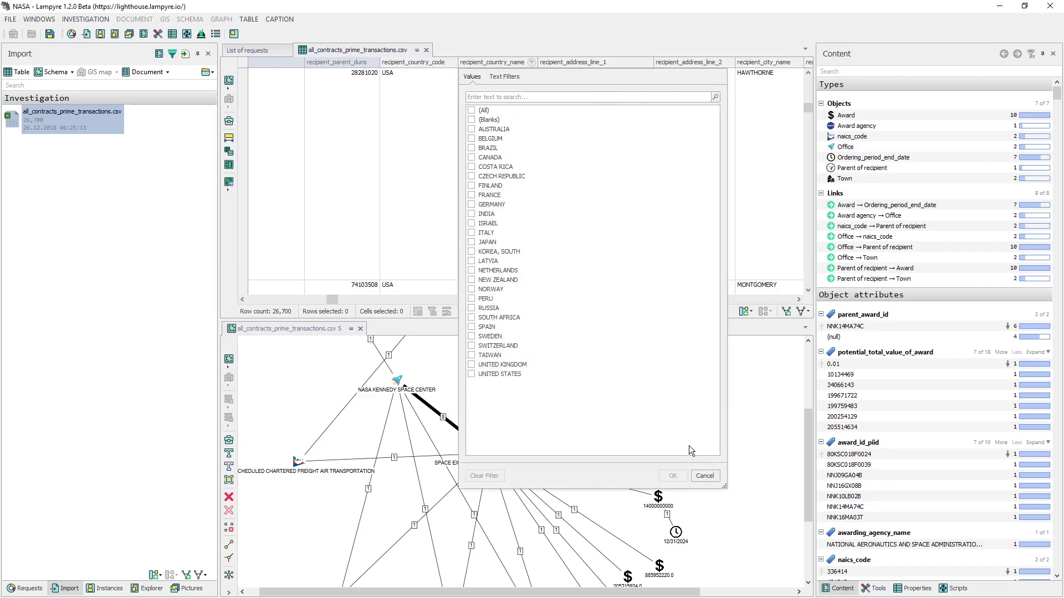
pyautogui.click(471, 110)
pyautogui.click(672, 476)
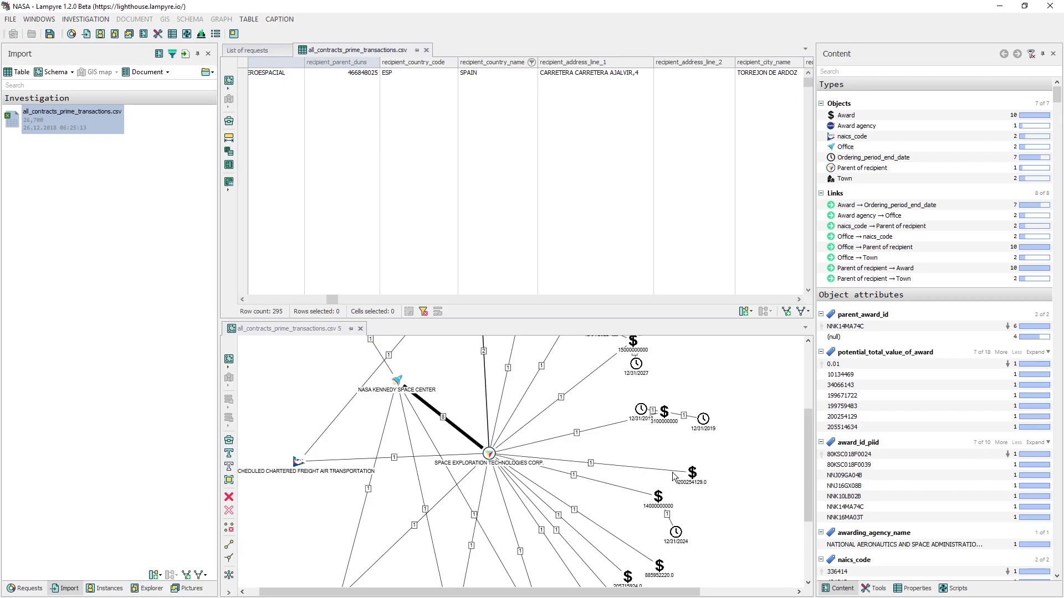
# - Start a new schema template from the table and name it Foreign
pyautogui.click(186, 574)
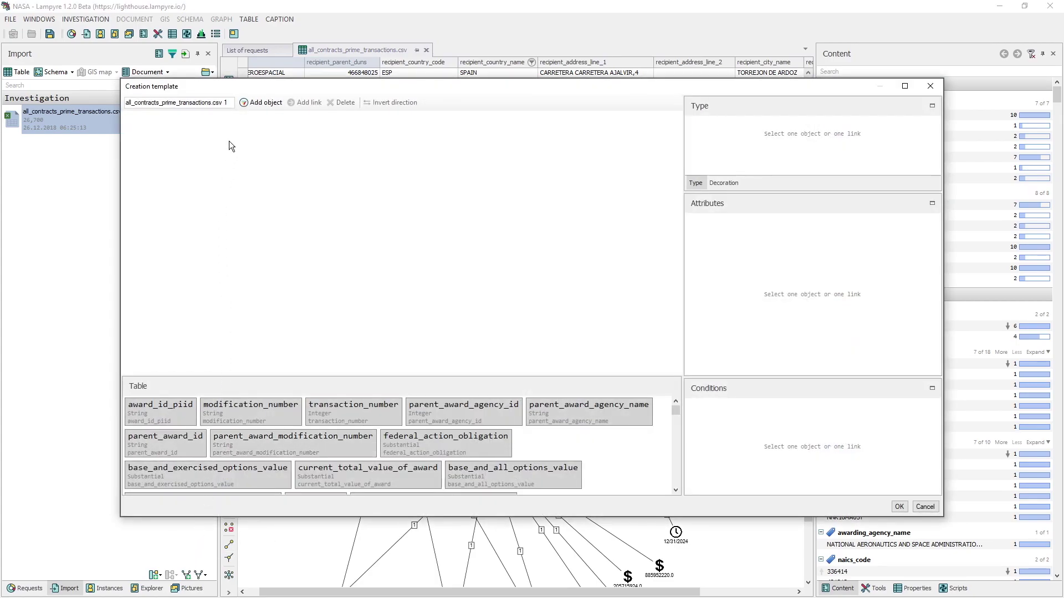
pyautogui.tripleClick(231, 101)
pyautogui.write('Foreign')
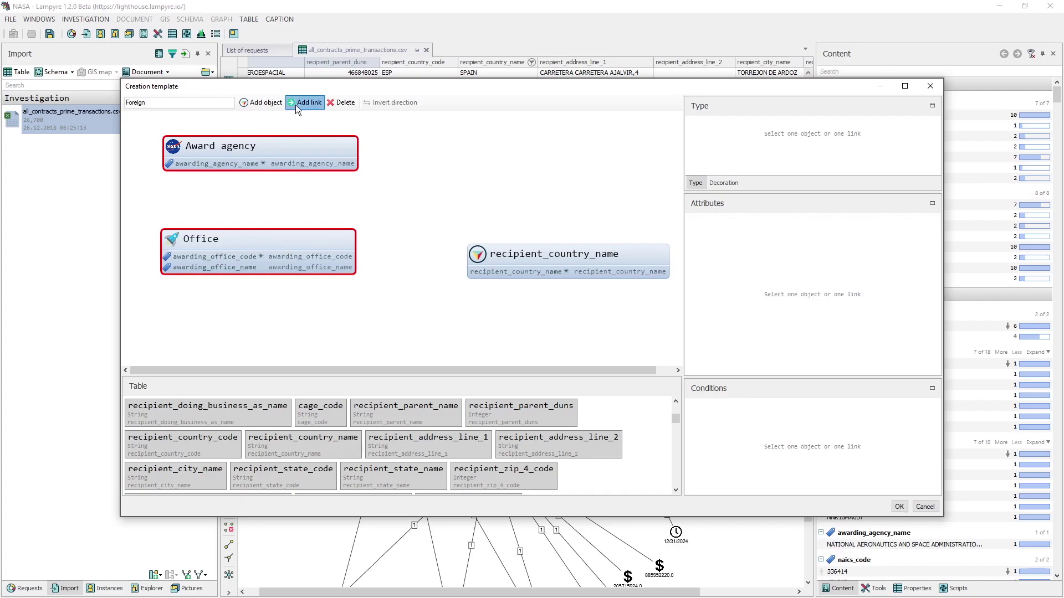
# - Link Award agency to Office and Office to recipient_country_name, then tidy the objects' positions
pyautogui.click(295, 104)
pyautogui.click(285, 231)
pyautogui.keyDown('ctrl'); pyautogui.click(550, 251); pyautogui.keyUp('ctrl')
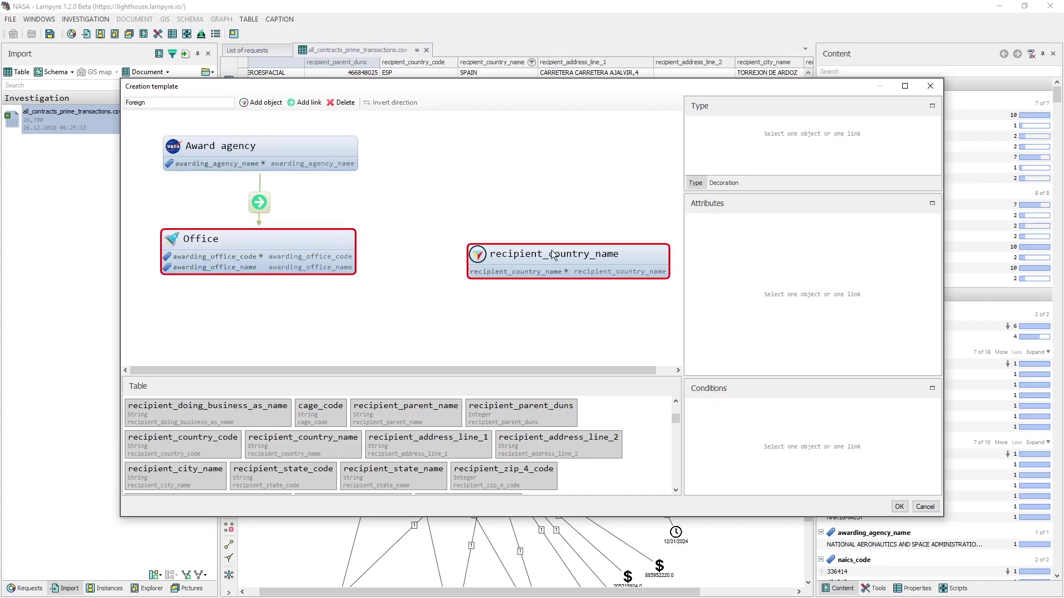
pyautogui.click(313, 106)
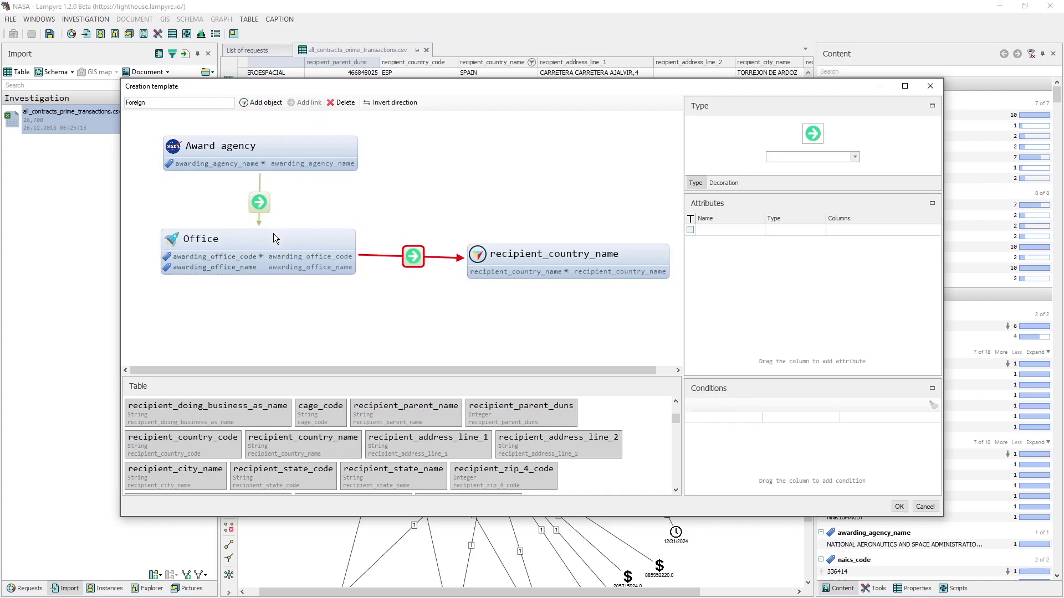
pyautogui.moveTo(274, 234); pyautogui.dragTo(264, 242)
pyautogui.moveTo(251, 165); pyautogui.dragTo(243, 164)
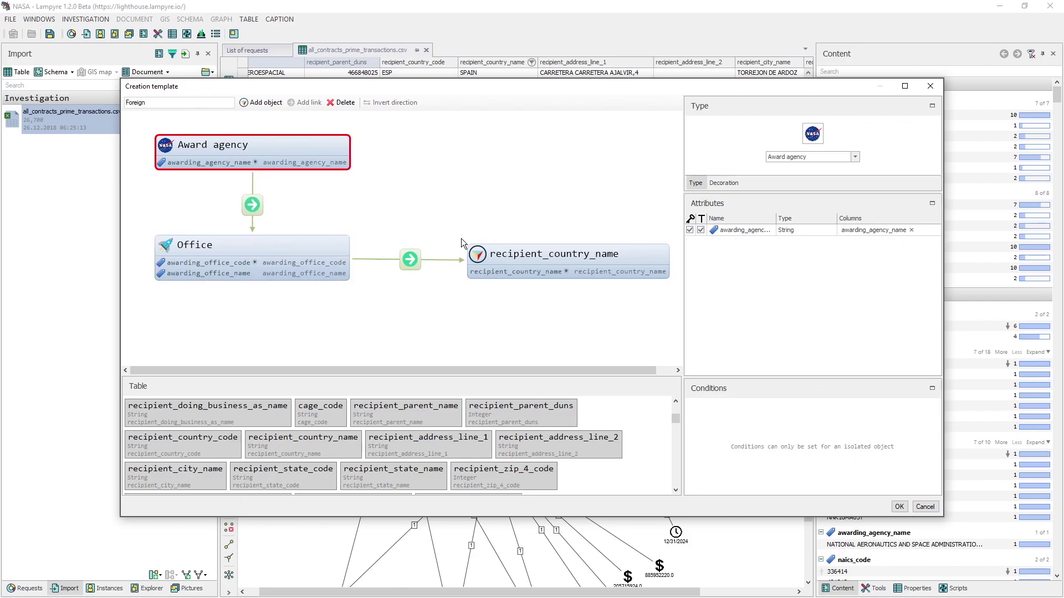
pyautogui.moveTo(530, 258); pyautogui.dragTo(542, 256)
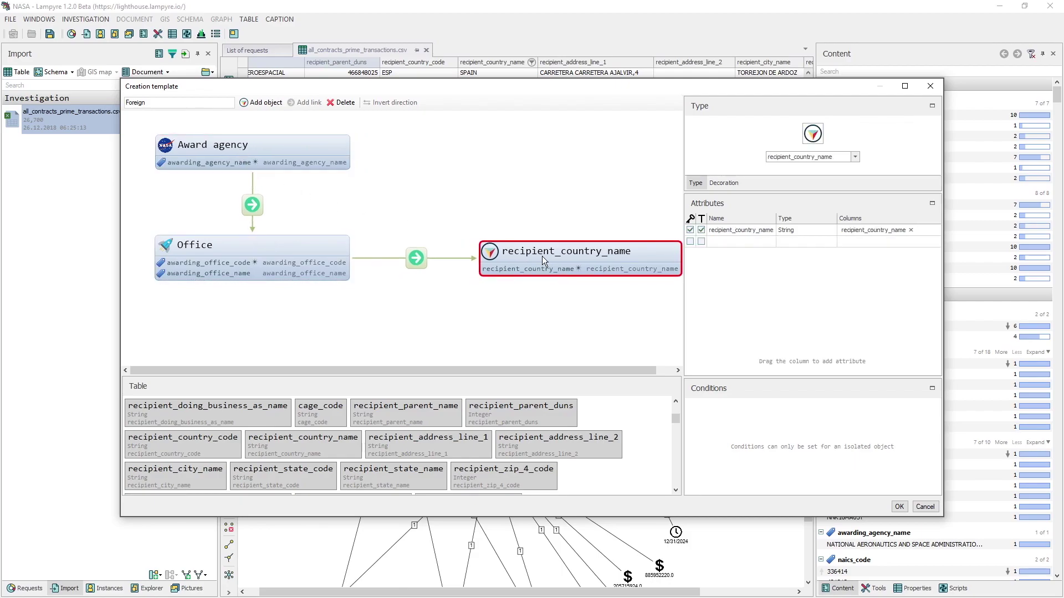
# - Attach award_id_piid to the Office-to-country link and build the Foreign graph
pyautogui.click(417, 258)
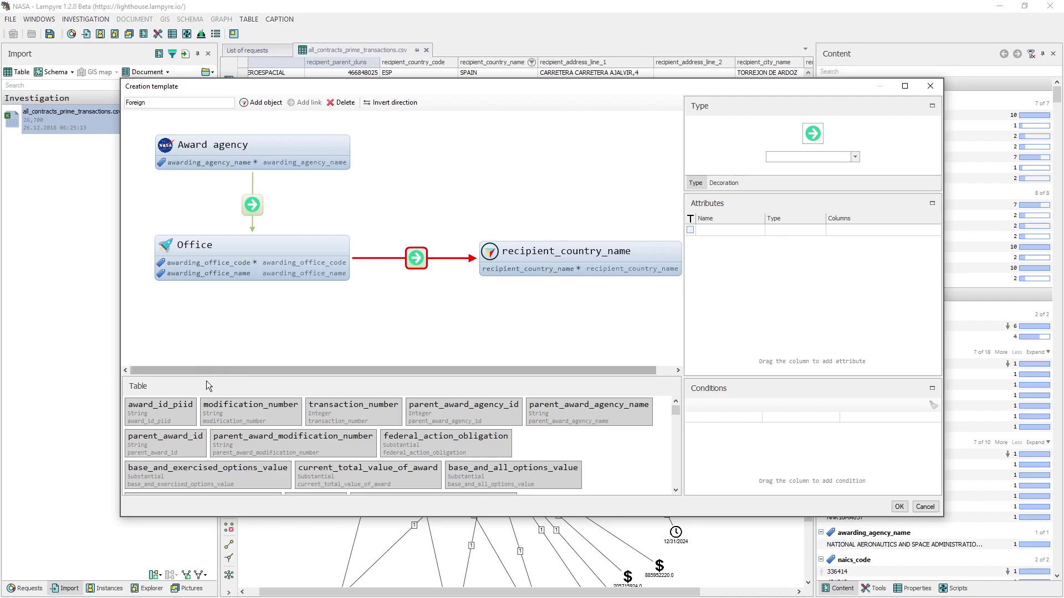
pyautogui.moveTo(161, 410); pyautogui.dragTo(414, 258)
pyautogui.click(516, 250)
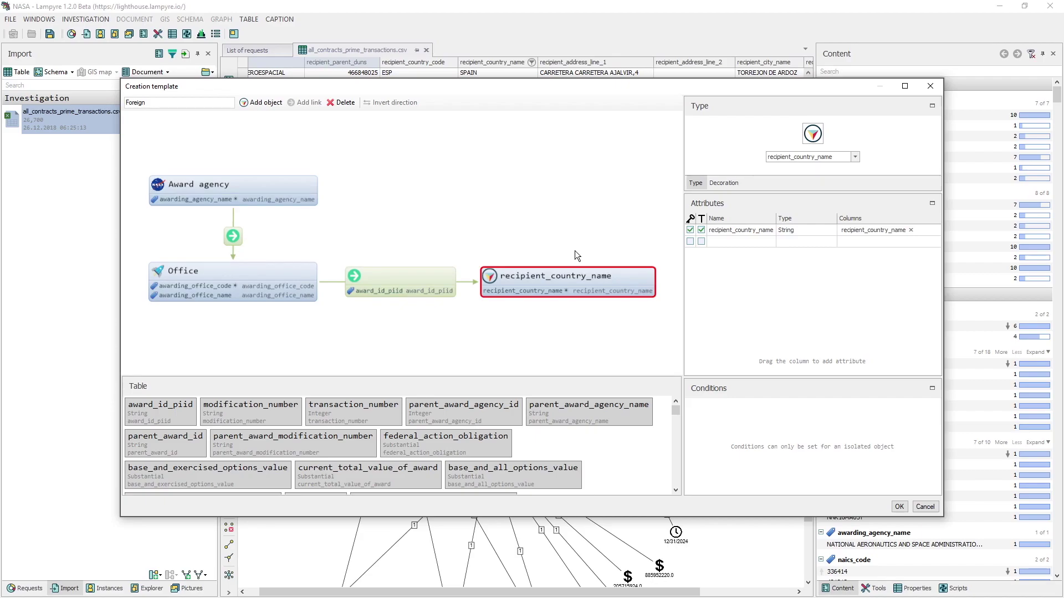
pyautogui.click(923, 507)
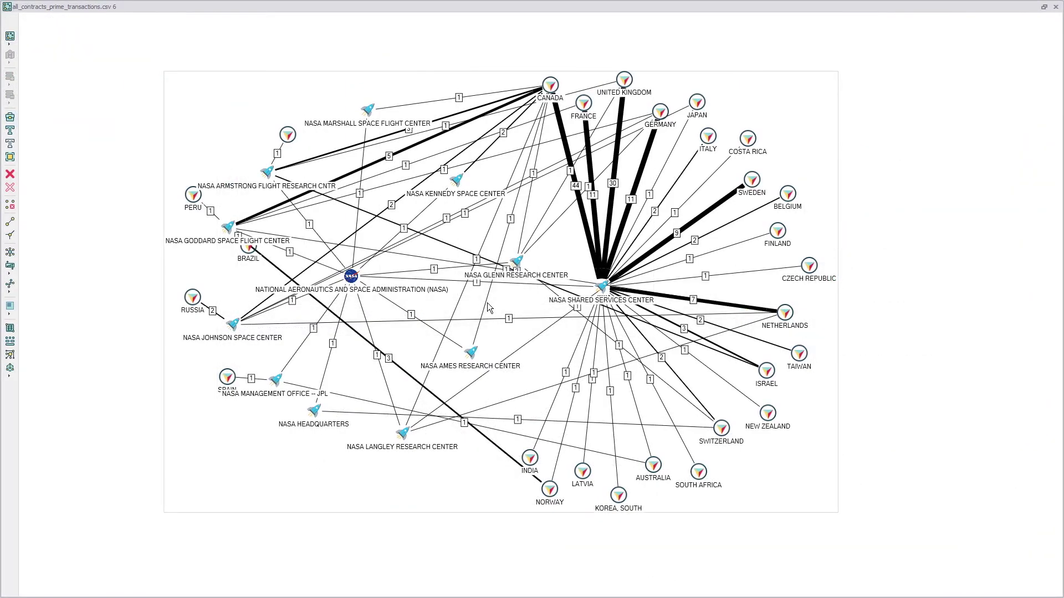
# - Apply the circular Auto placement layout to the Foreign graph
pyautogui.rightClick(231, 273)
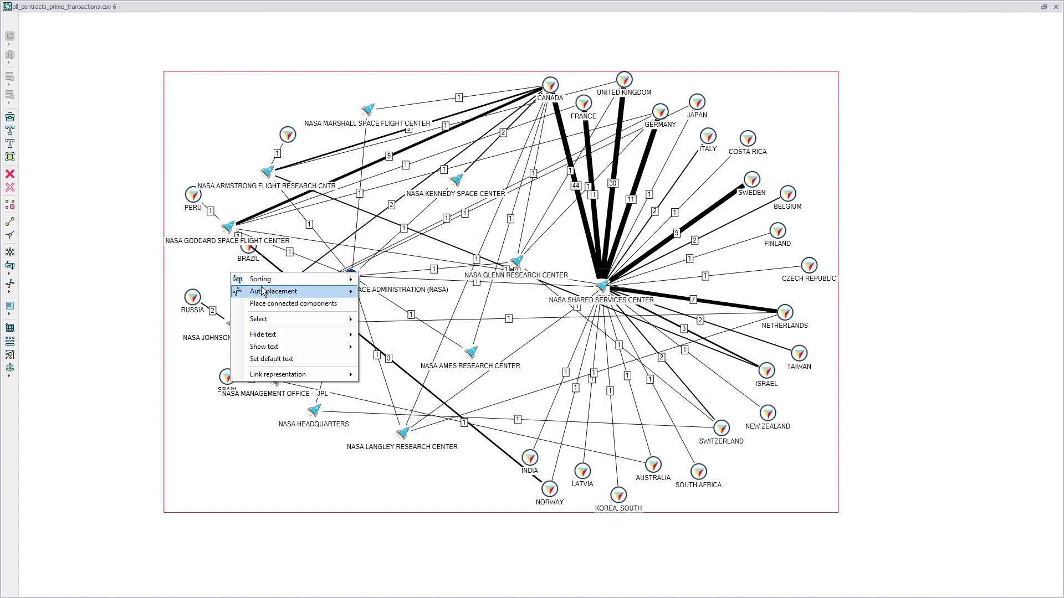
pyautogui.moveTo(261, 287)
pyautogui.click(394, 299)
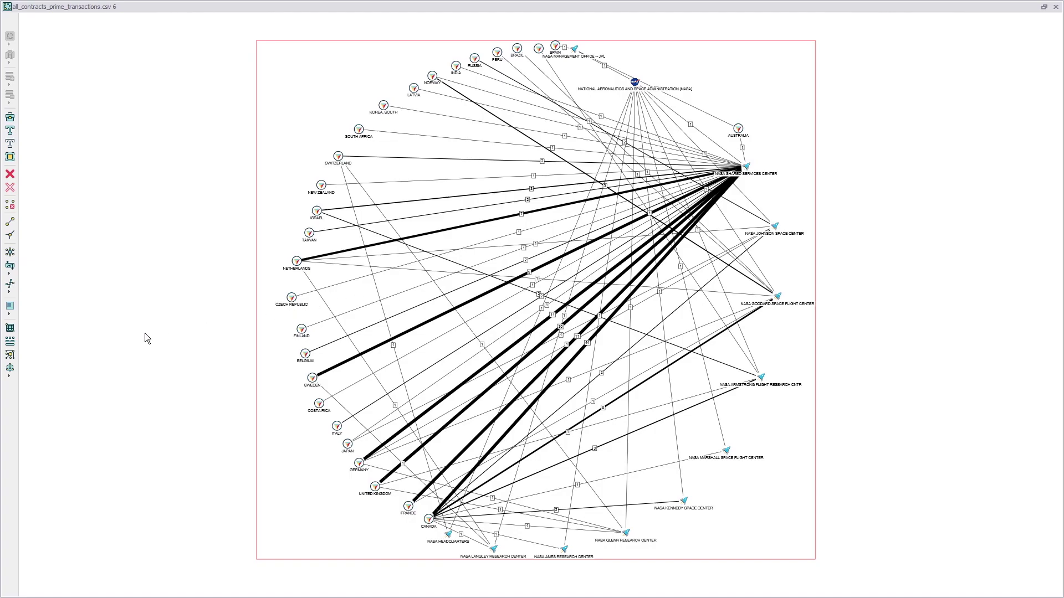
# - Make vertex size proportional to link count, then zoom in on the circle's left side
pyautogui.click(15, 359)
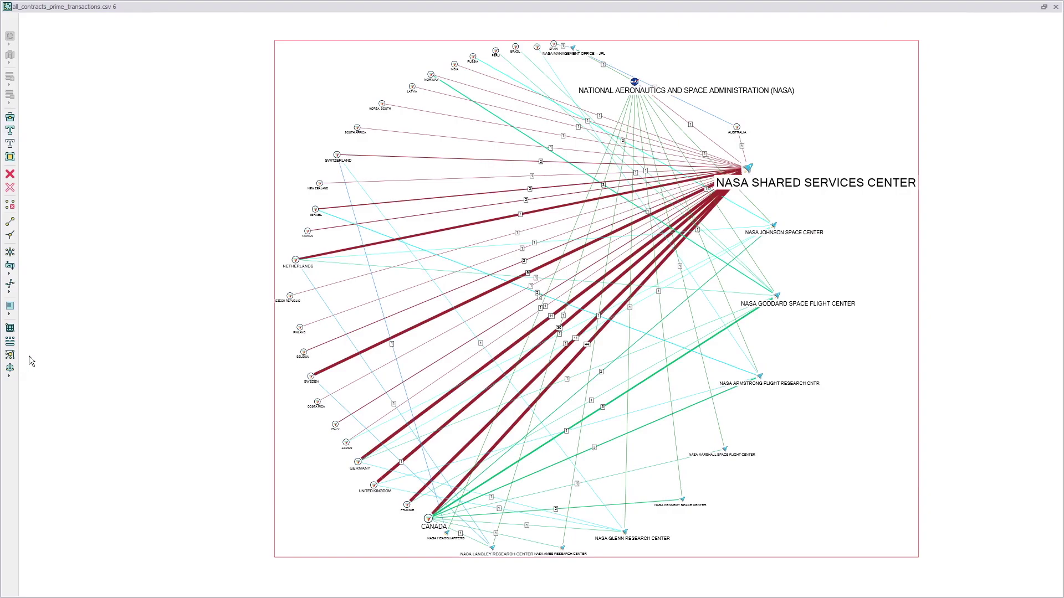
pyautogui.scroll(3, 675, 80)
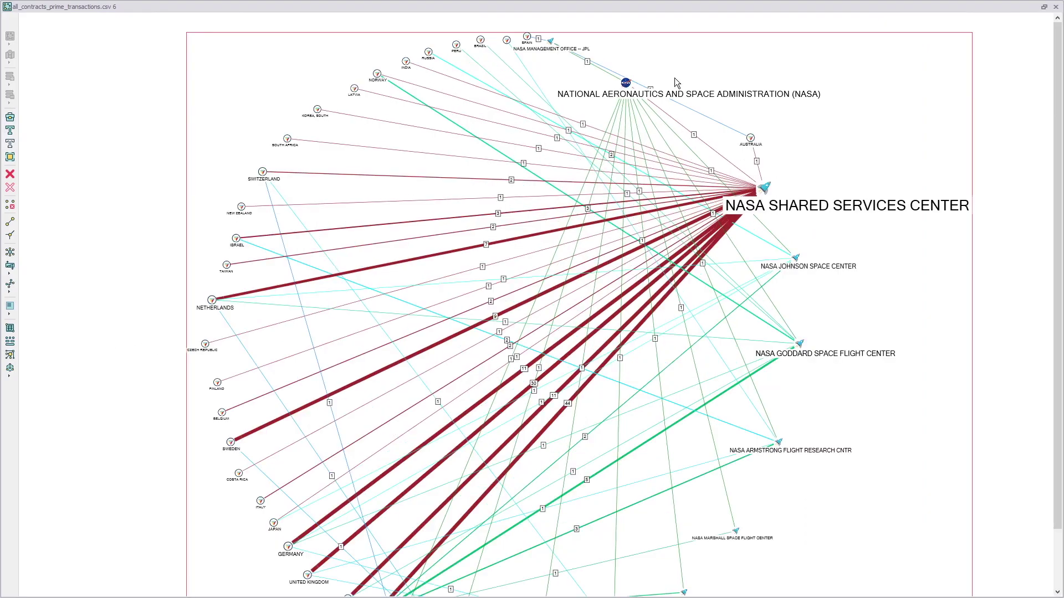
pyautogui.moveTo(567, 75); pyautogui.dragTo(729, 78)
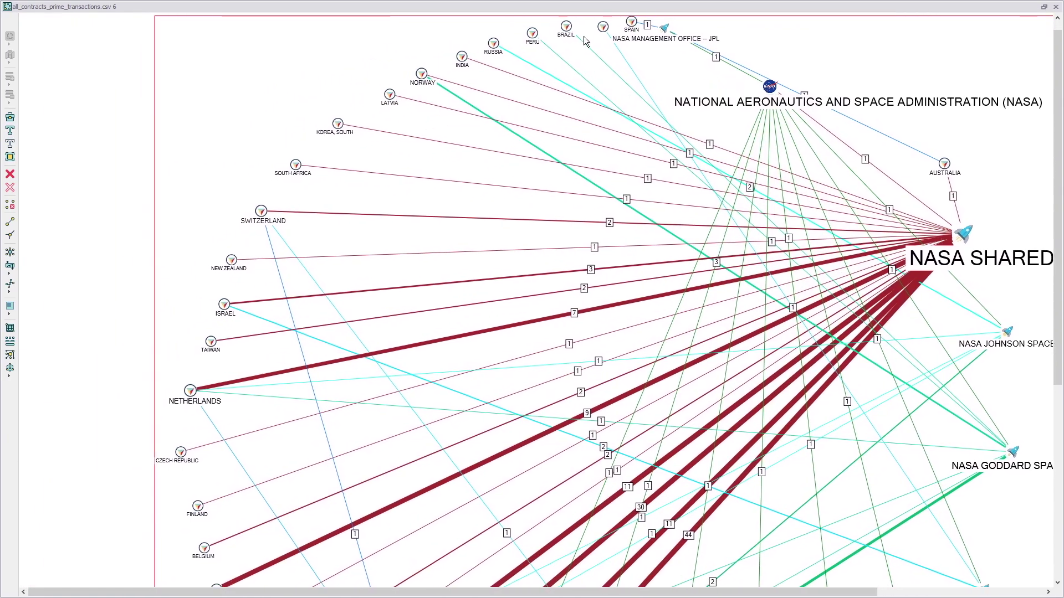
pyautogui.scroll(2, 586, 22)
pyautogui.moveTo(441, 168); pyautogui.dragTo(683, 152)
# - Inspect the country labels from Finland and Belgium through France and Canada to NASA Marshall and Kennedy
pyautogui.moveTo(610, 447); pyautogui.dragTo(650, 299)
pyautogui.moveTo(606, 490); pyautogui.dragTo(597, 304)
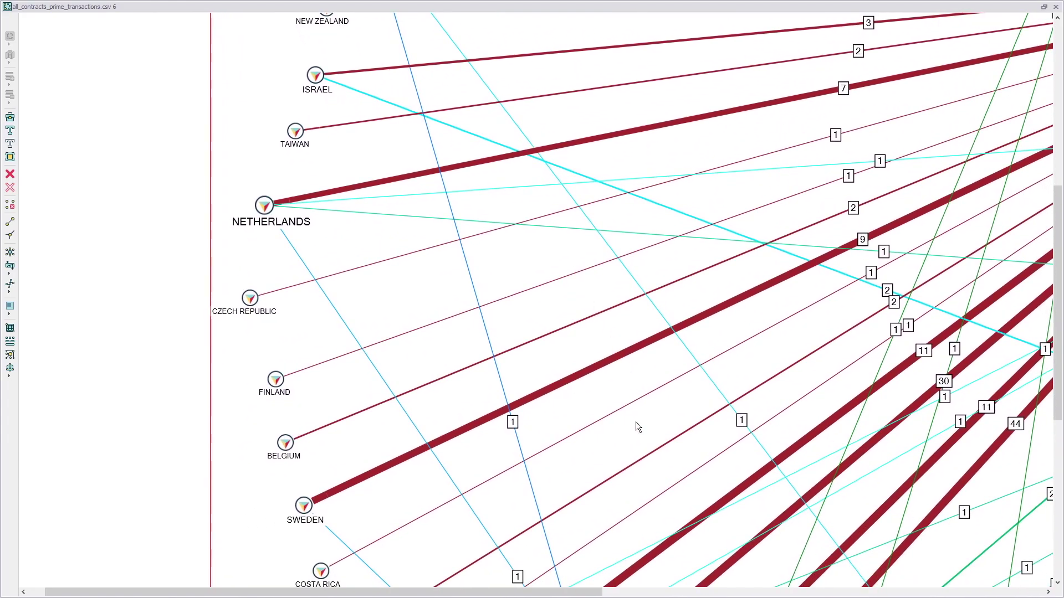
pyautogui.moveTo(647, 473); pyautogui.dragTo(601, 313)
pyautogui.moveTo(673, 520); pyautogui.dragTo(554, 343)
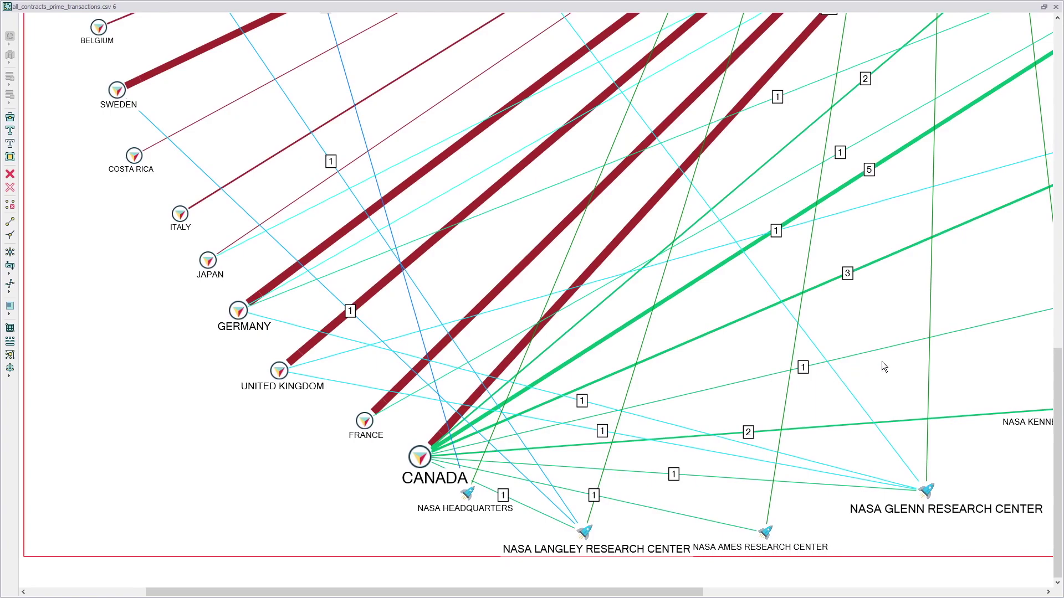
pyautogui.moveTo(885, 362); pyautogui.dragTo(629, 442)
pyautogui.hotkey('ctrl', 'shift', 'f')
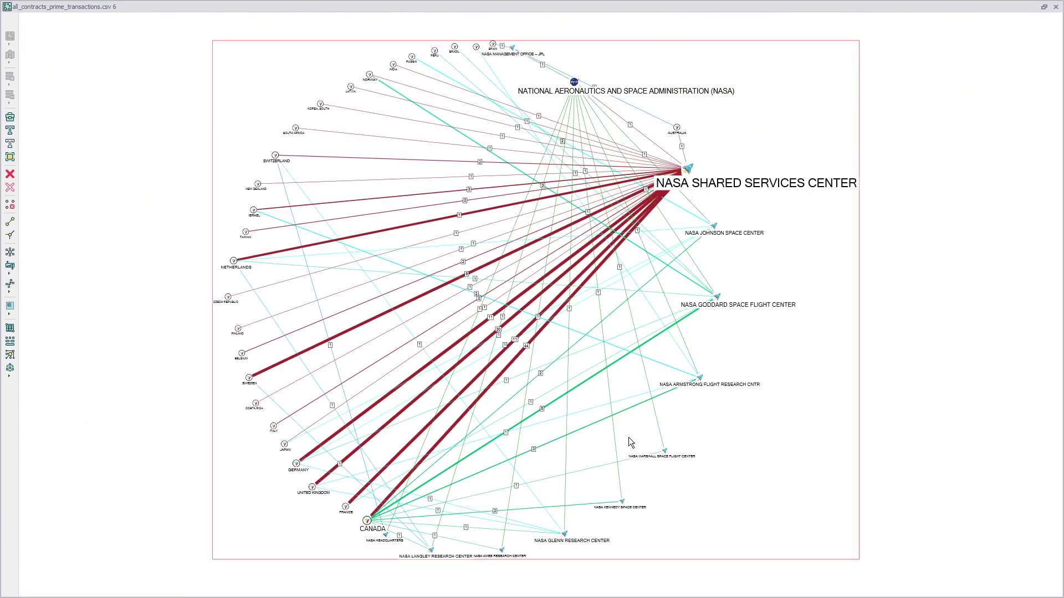